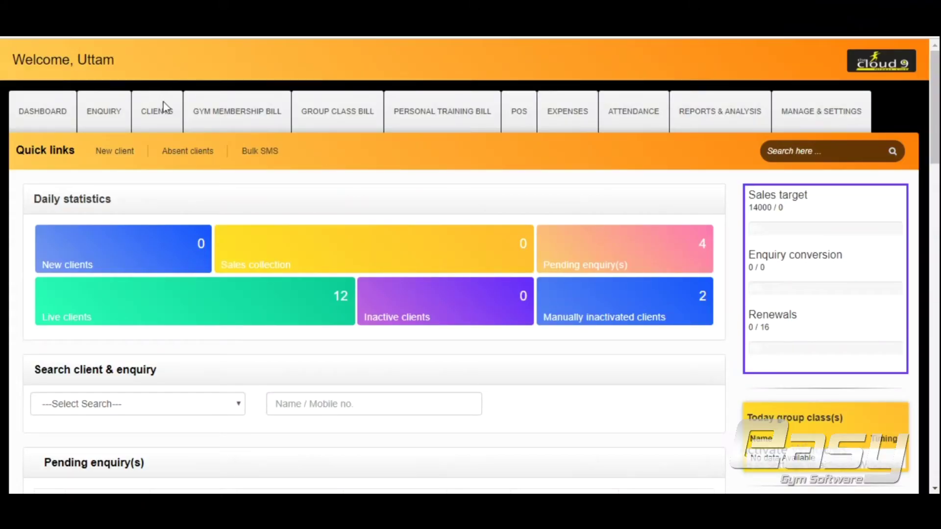
Go to the Group classes packages page under Manage & Settings.
{"action": "scroll", "coordinate": [490, 164], "scroll_direction": "down", "scroll_amount": 8}
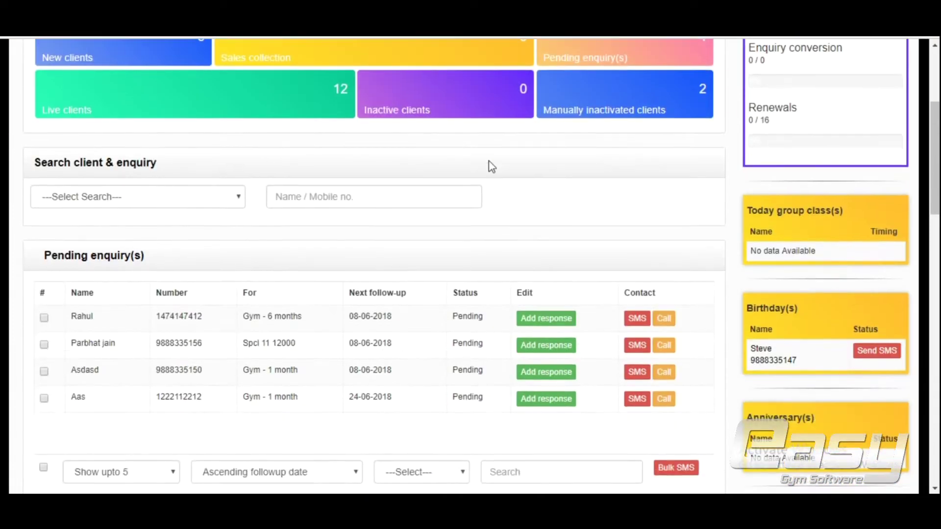
{"action": "scroll", "coordinate": [491, 168], "scroll_direction": "down", "scroll_amount": 16}
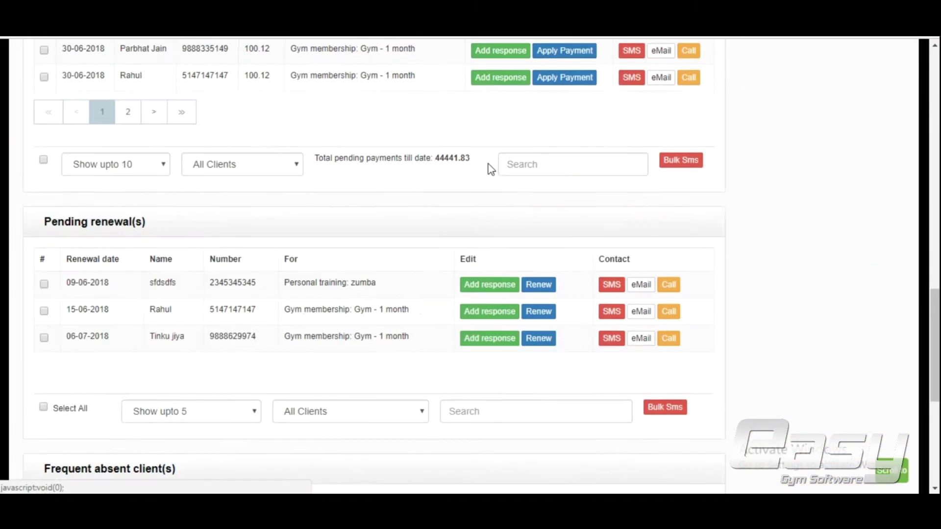
{"action": "scroll", "coordinate": [492, 169], "scroll_direction": "down", "scroll_amount": 1}
{"action": "scroll", "coordinate": [491, 170], "scroll_direction": "up", "scroll_amount": 7}
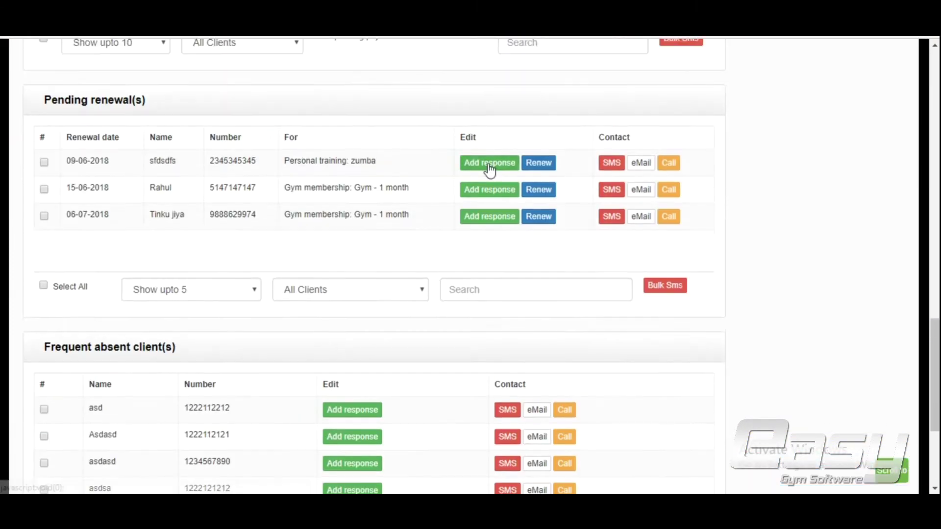
{"action": "scroll", "coordinate": [490, 169], "scroll_direction": "up", "scroll_amount": 12}
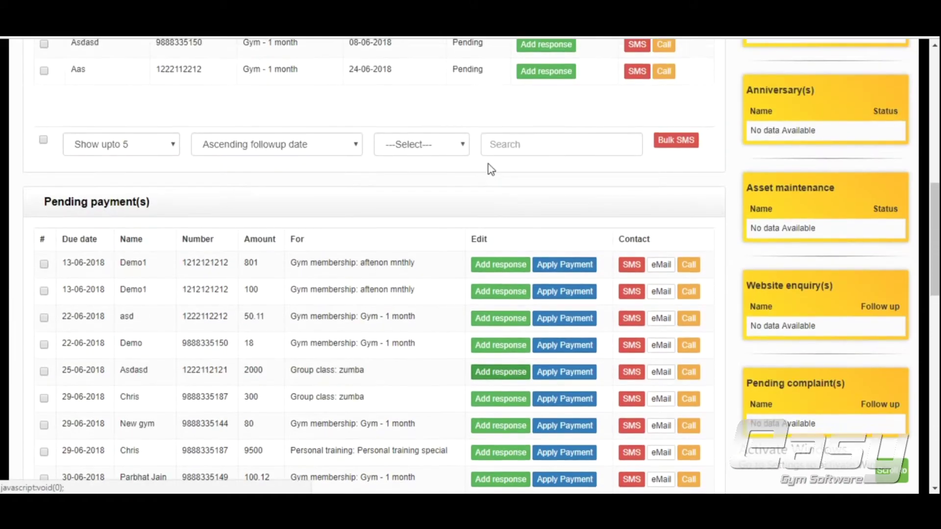
{"action": "scroll", "coordinate": [490, 169], "scroll_direction": "up", "scroll_amount": 7}
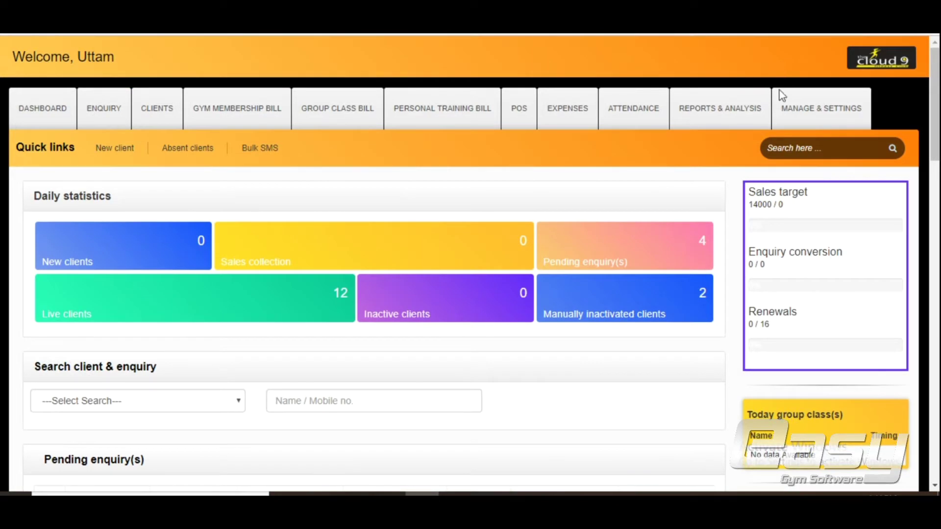
{"action": "mouse_move", "coordinate": [827, 112]}
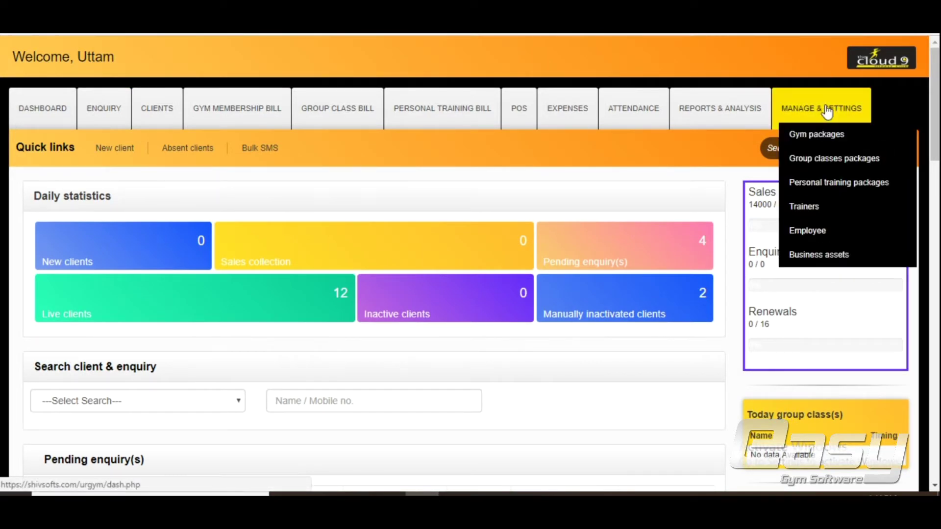
{"action": "left_click", "coordinate": [826, 159]}
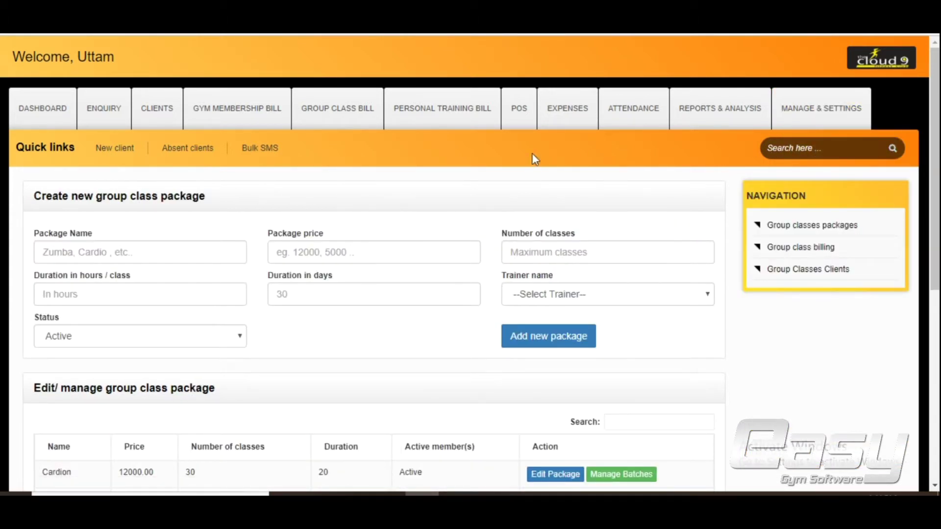
Enter package name Crossfit Fresh, price 2500, 22 classes and 1 hour per class.
{"action": "left_click", "coordinate": [193, 250]}
{"action": "type", "text": "Crossfit Fresh"}
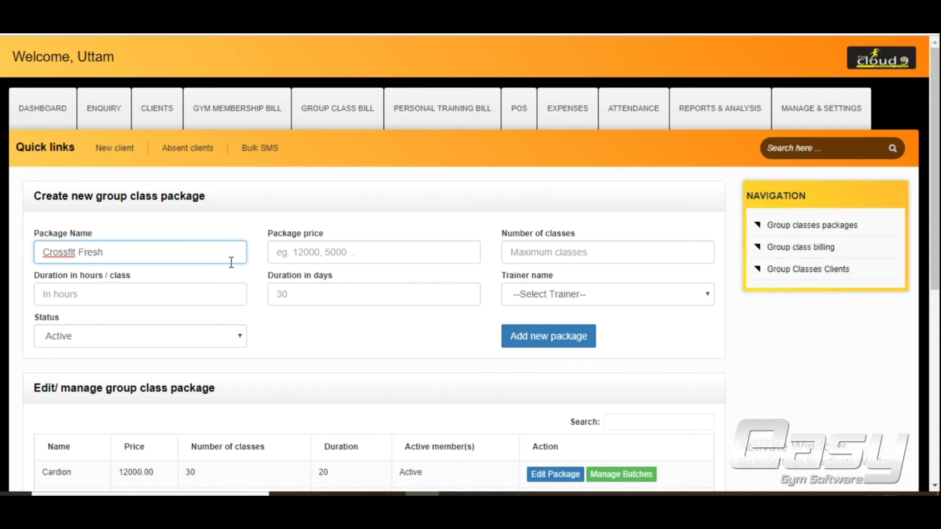
{"action": "left_click", "coordinate": [306, 258]}
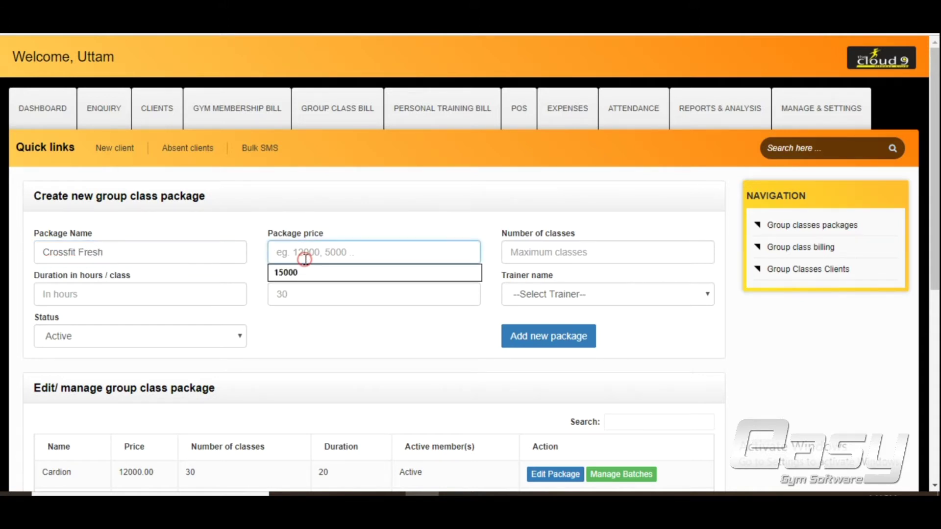
{"action": "type", "text": "2500"}
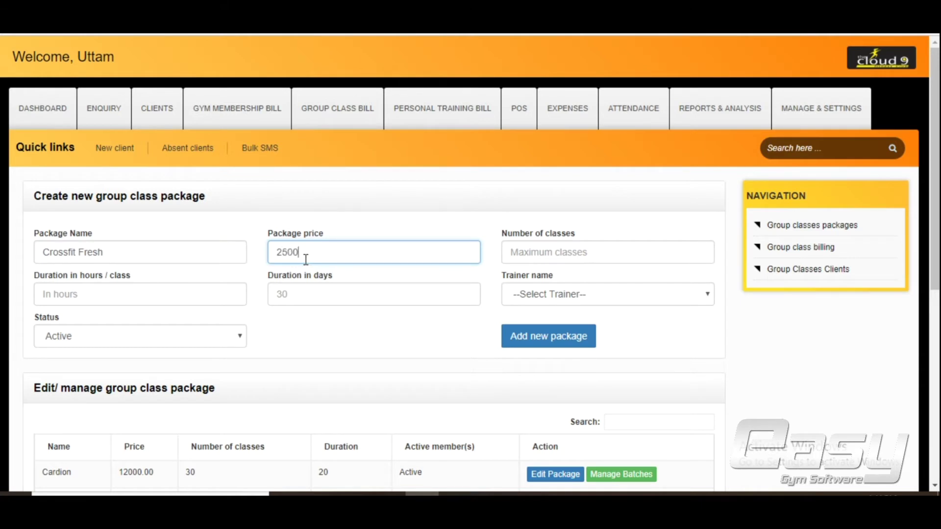
{"action": "left_click", "coordinate": [552, 252]}
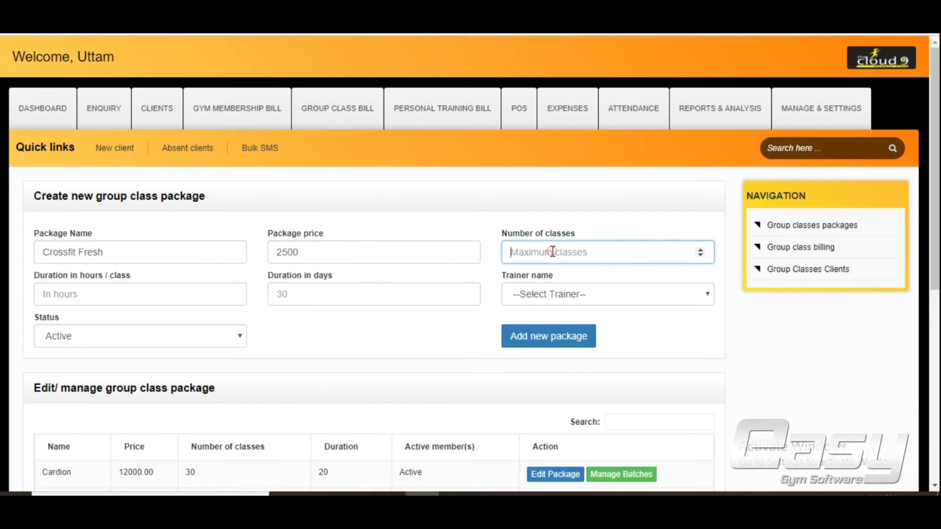
{"action": "type", "text": "22"}
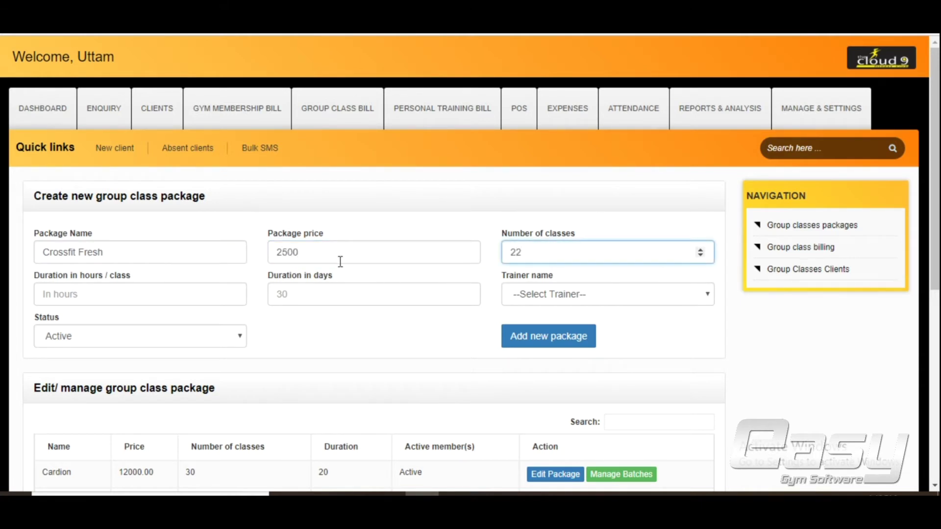
{"action": "left_click", "coordinate": [88, 291]}
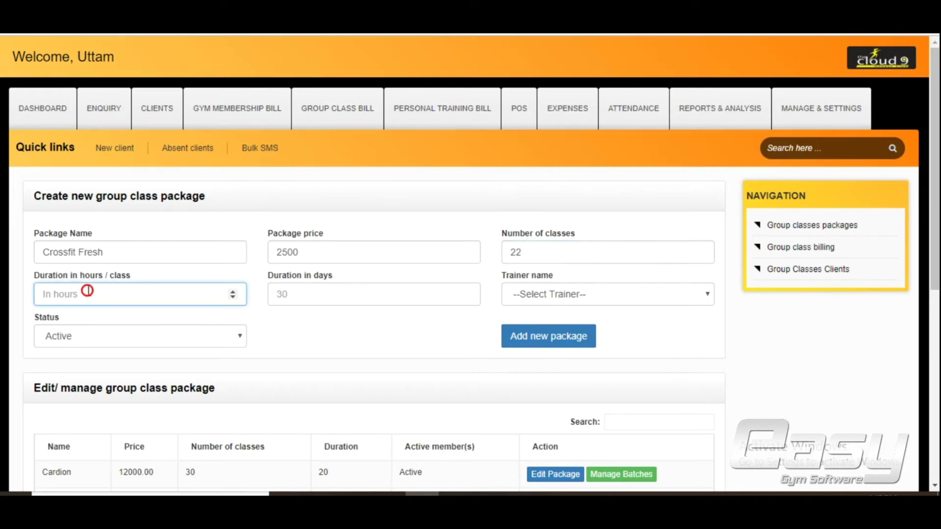
{"action": "type", "text": "4"}
{"action": "key", "text": "BackSpace"}
{"action": "type", "text": "1"}
Set the package duration to 30 days and assign a trainer from the list.
{"action": "left_click", "coordinate": [288, 290]}
{"action": "type", "text": "30"}
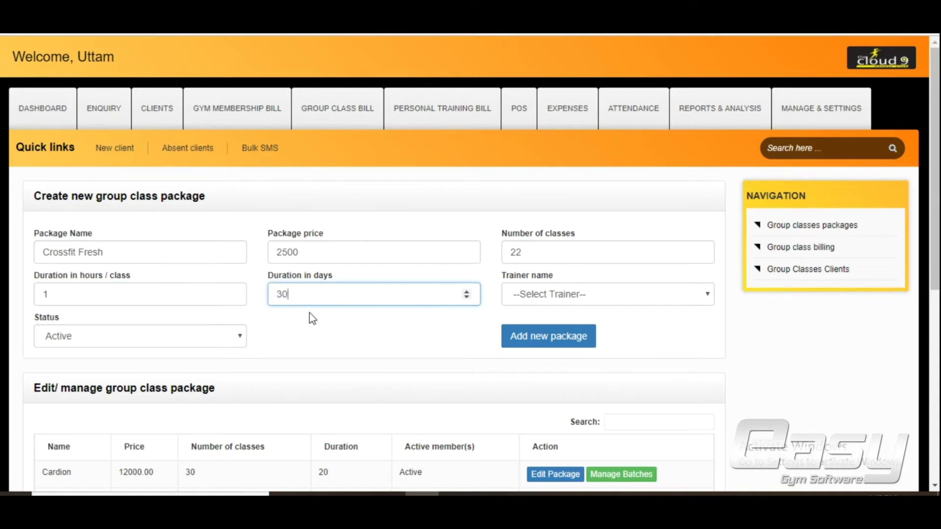
{"action": "left_click", "coordinate": [309, 313]}
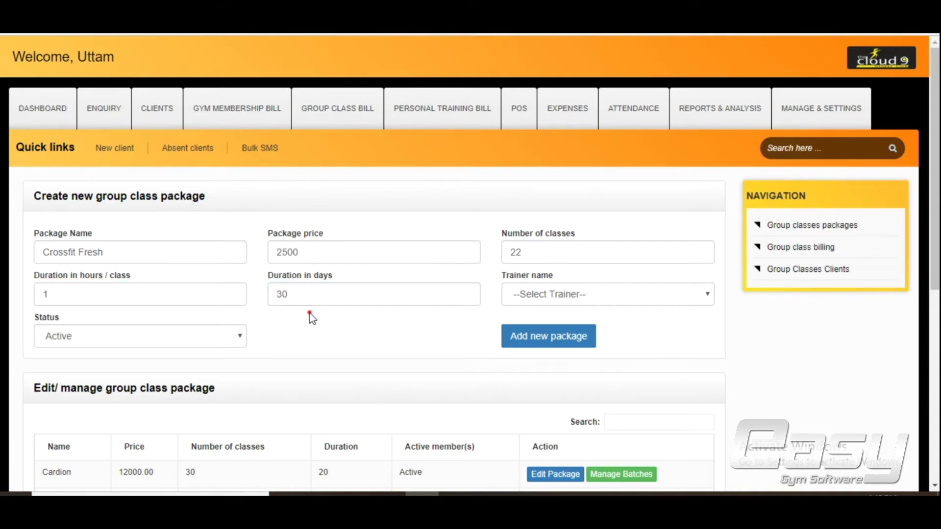
{"action": "left_click", "coordinate": [577, 297]}
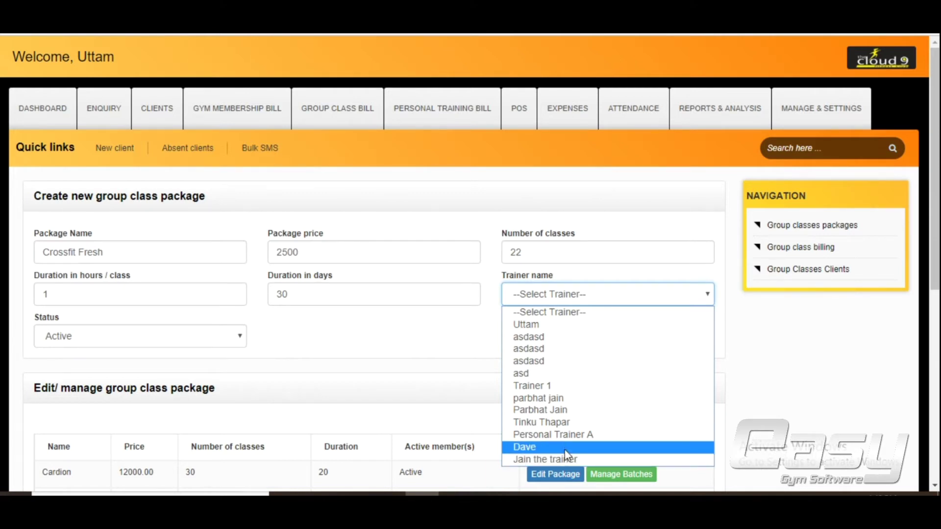
{"action": "left_click", "coordinate": [567, 420]}
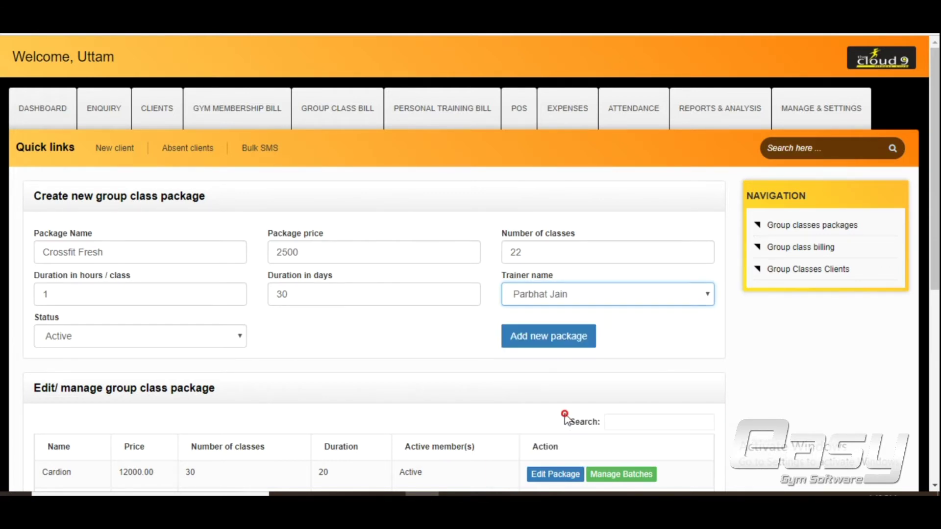
{"action": "left_click", "coordinate": [354, 340]}
Add the Crossfit Fresh package and check it in the table at 2500.00 for 22 classes.
{"action": "left_click", "coordinate": [550, 345]}
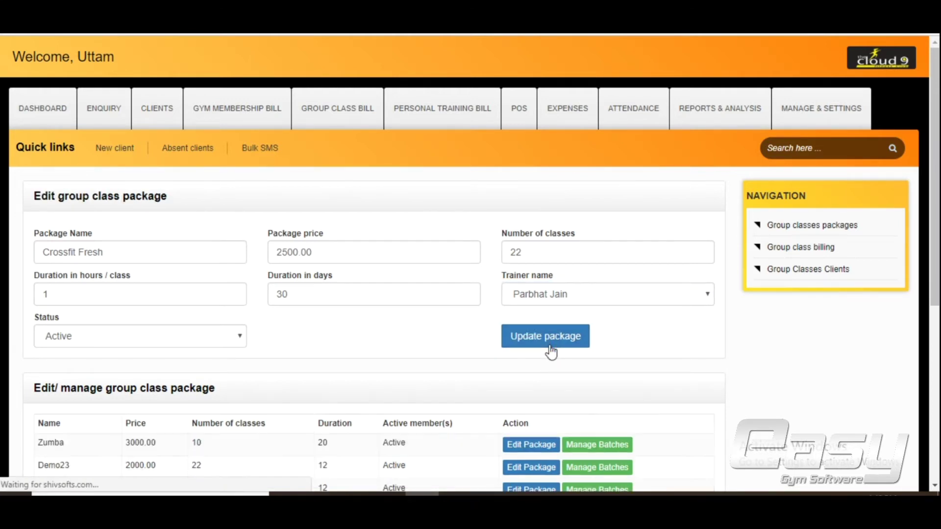
{"action": "scroll", "coordinate": [550, 352], "scroll_direction": "down", "scroll_amount": 4}
{"action": "scroll", "coordinate": [549, 353], "scroll_direction": "down", "scroll_amount": 3}
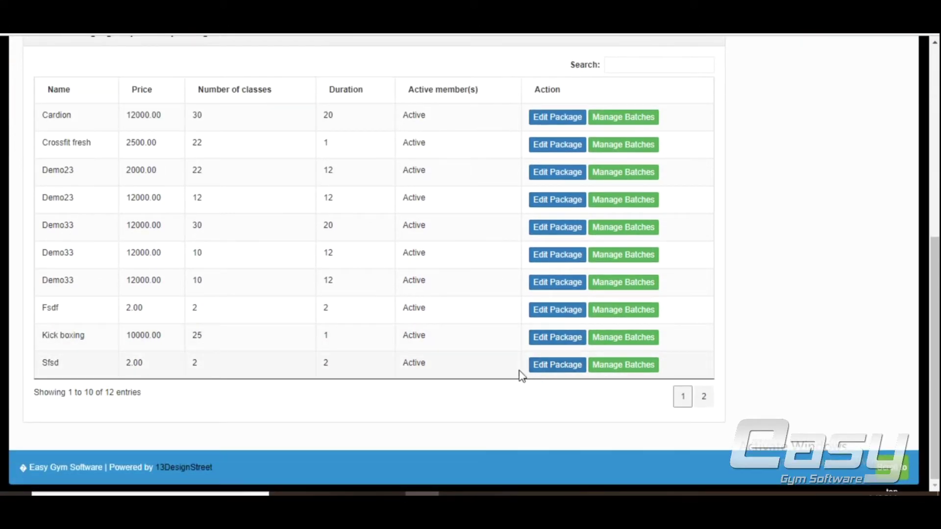
{"action": "scroll", "coordinate": [535, 377], "scroll_direction": "up", "scroll_amount": 7}
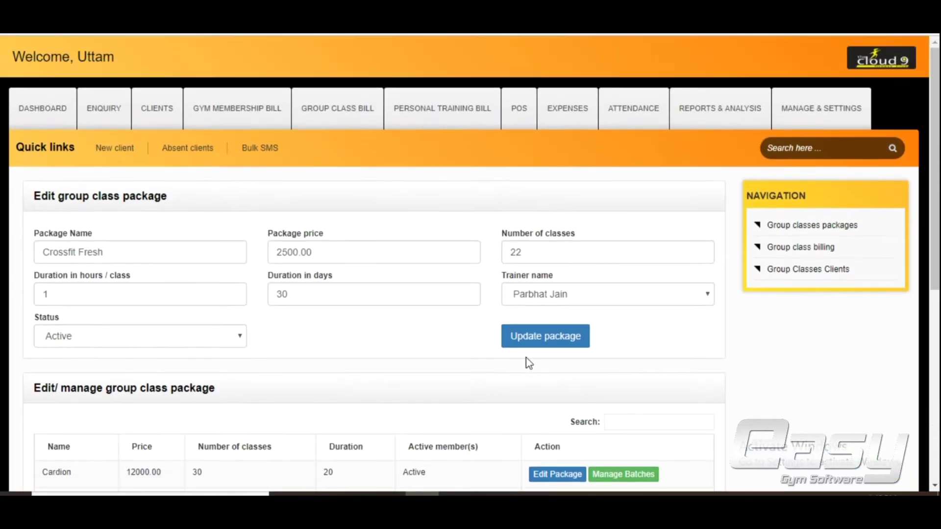
{"action": "left_click", "coordinate": [357, 124]}
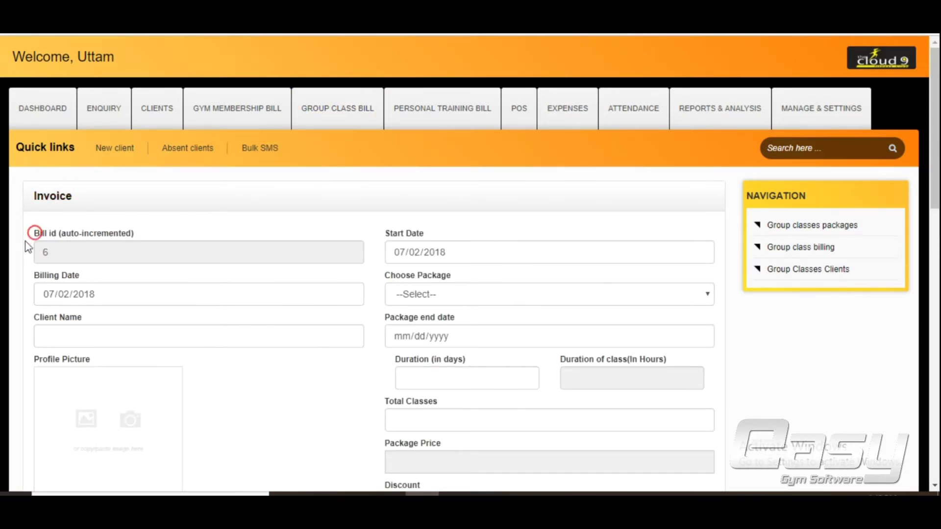
On the Group Class Bill form, load a photo file as the client's profile picture.
{"action": "left_click", "coordinate": [59, 250]}
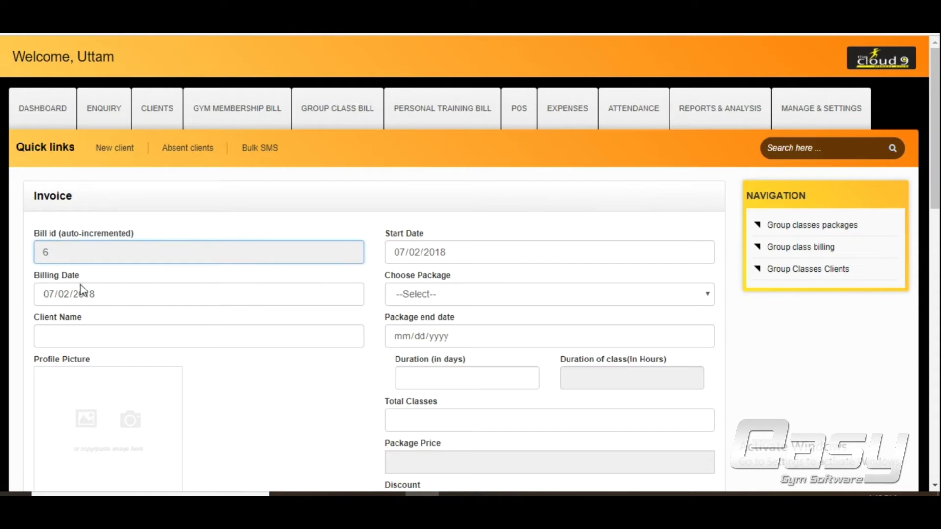
{"action": "scroll", "coordinate": [82, 294], "scroll_direction": "down", "scroll_amount": 2}
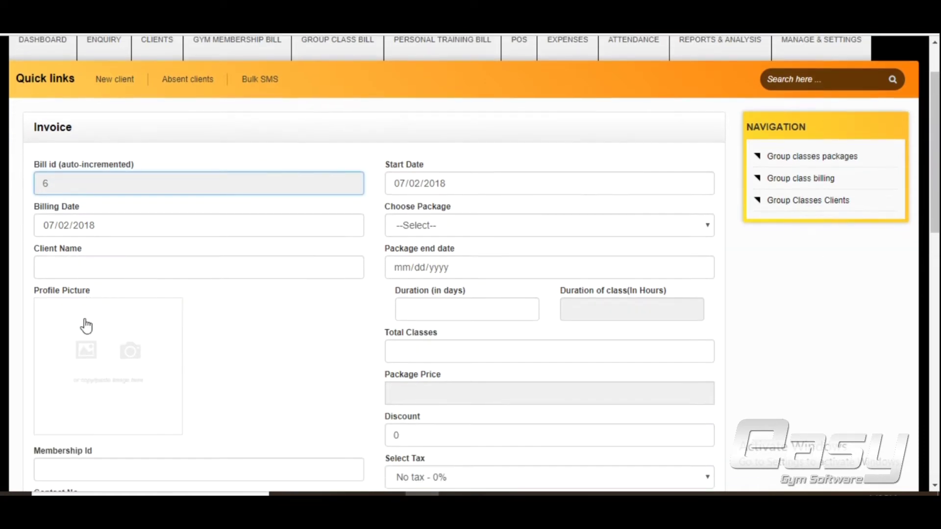
{"action": "left_click", "coordinate": [93, 356]}
{"action": "left_click", "coordinate": [171, 201]}
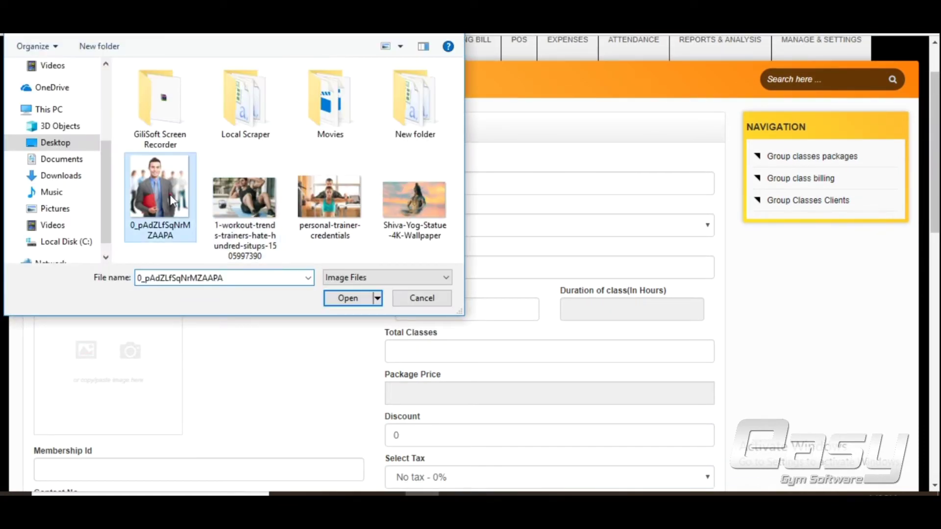
{"action": "double_click", "coordinate": [171, 201]}
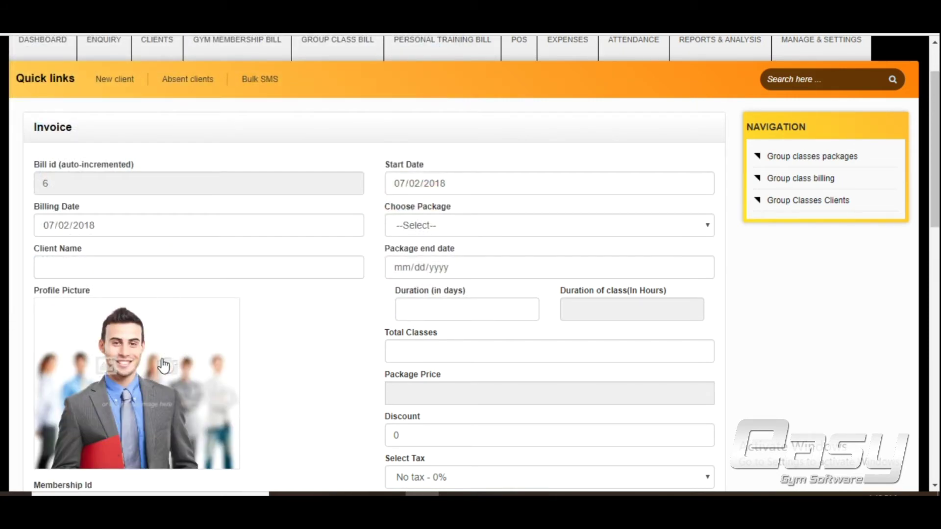
{"action": "scroll", "coordinate": [163, 365], "scroll_direction": "down", "scroll_amount": 4}
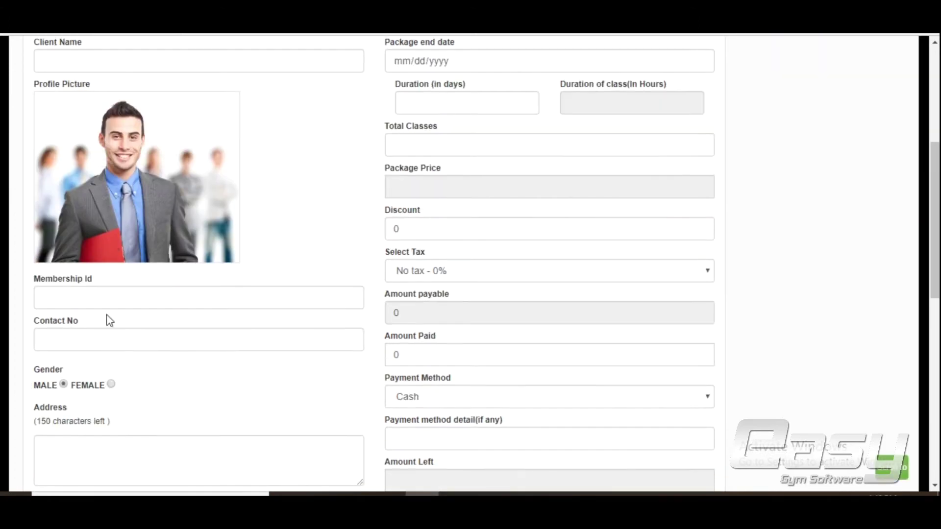
Enter membership id 360 and the client's name on the invoice.
{"action": "left_click", "coordinate": [106, 304]}
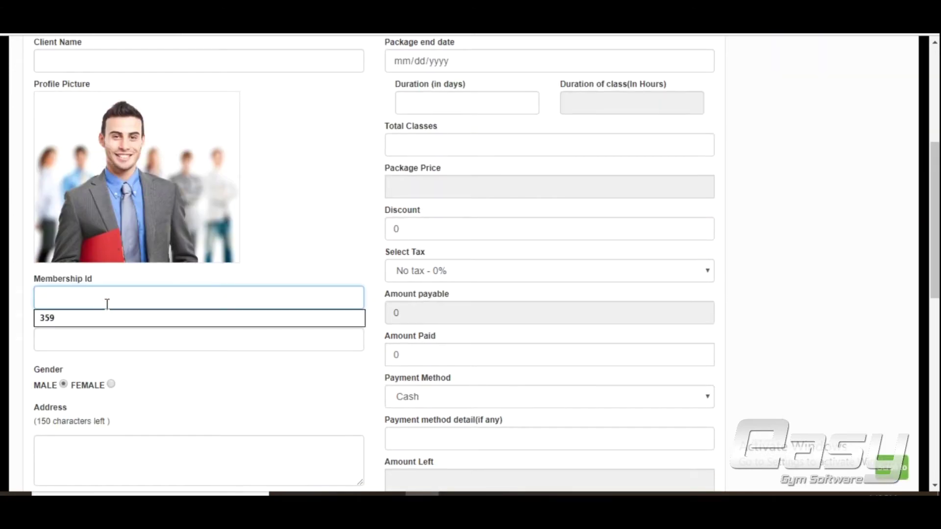
{"action": "type", "text": "360"}
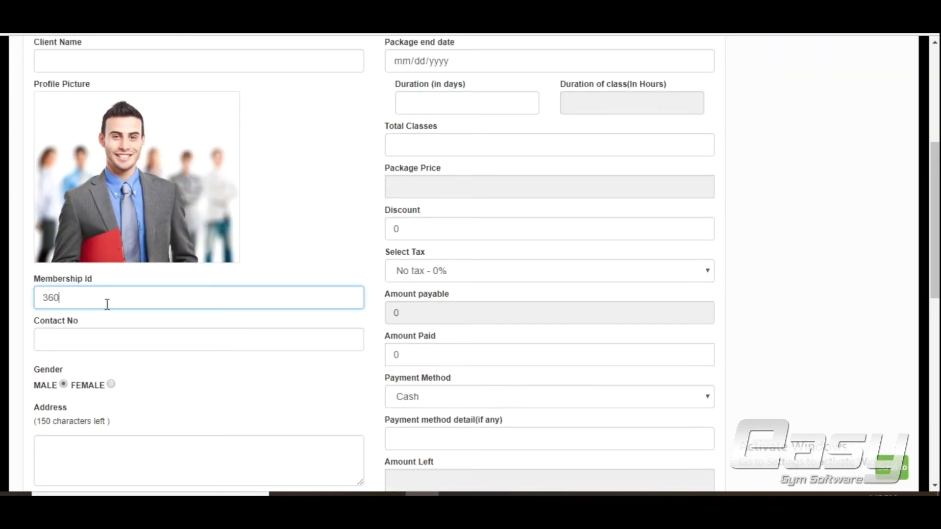
{"action": "left_click", "coordinate": [284, 206]}
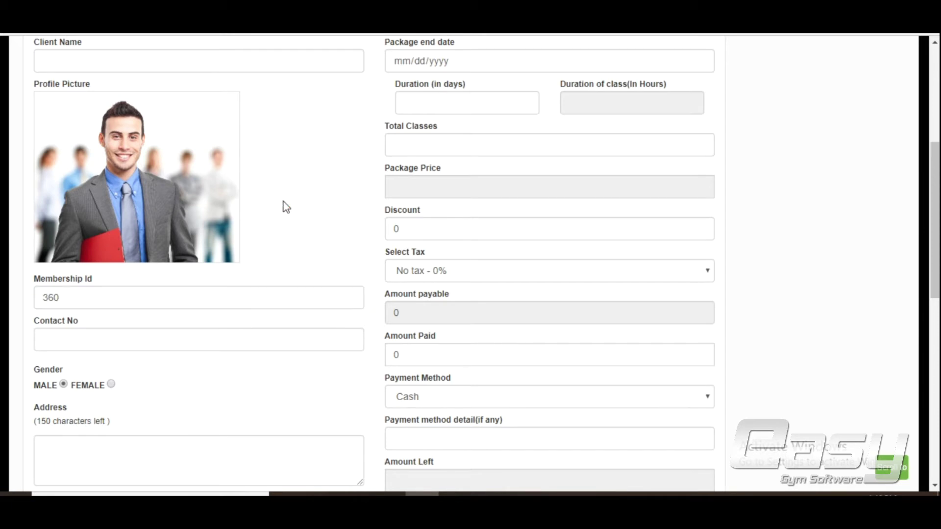
{"action": "scroll", "coordinate": [287, 207], "scroll_direction": "up", "scroll_amount": 2}
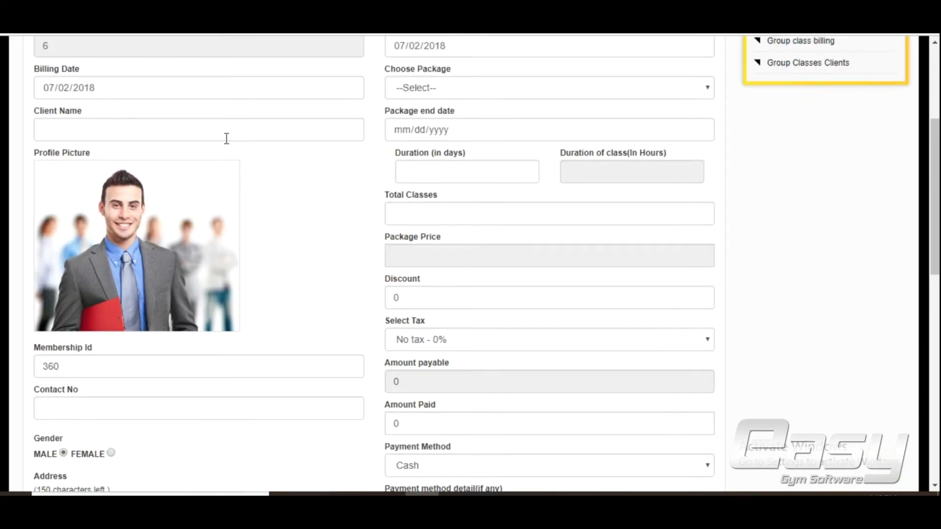
{"action": "left_click", "coordinate": [225, 136]}
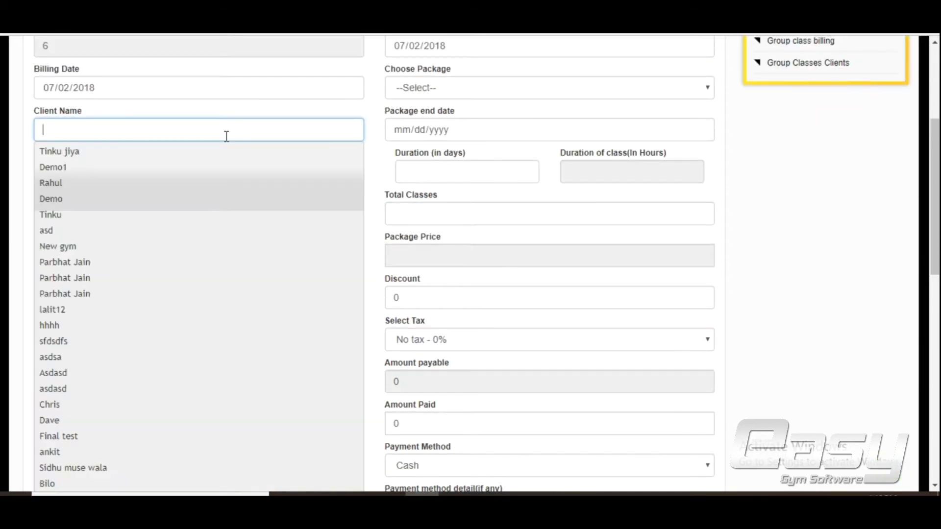
{"action": "type", "text": "Tracy"}
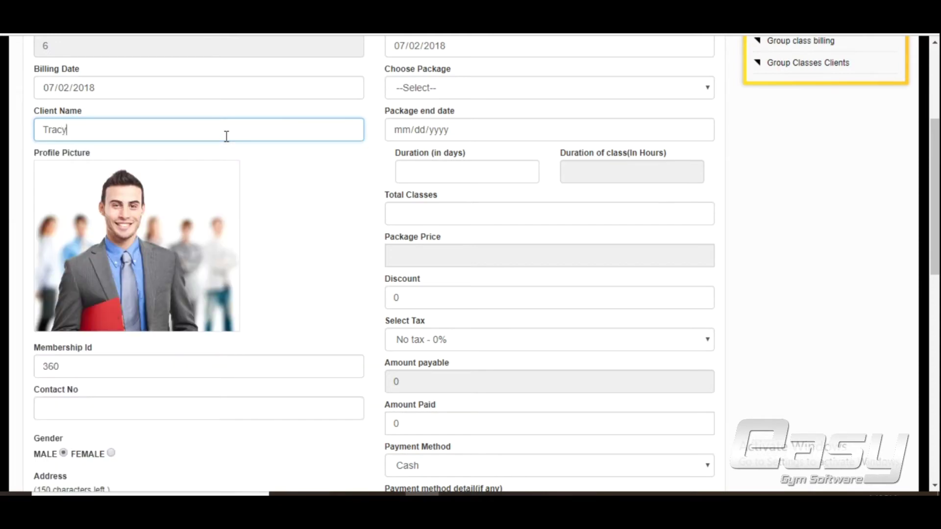
{"action": "left_click", "coordinate": [292, 149]}
Enter the client's contact number, correcting the wrong digits until it is valid.
{"action": "scroll", "coordinate": [284, 204], "scroll_direction": "down", "scroll_amount": 3}
{"action": "left_click", "coordinate": [275, 260]}
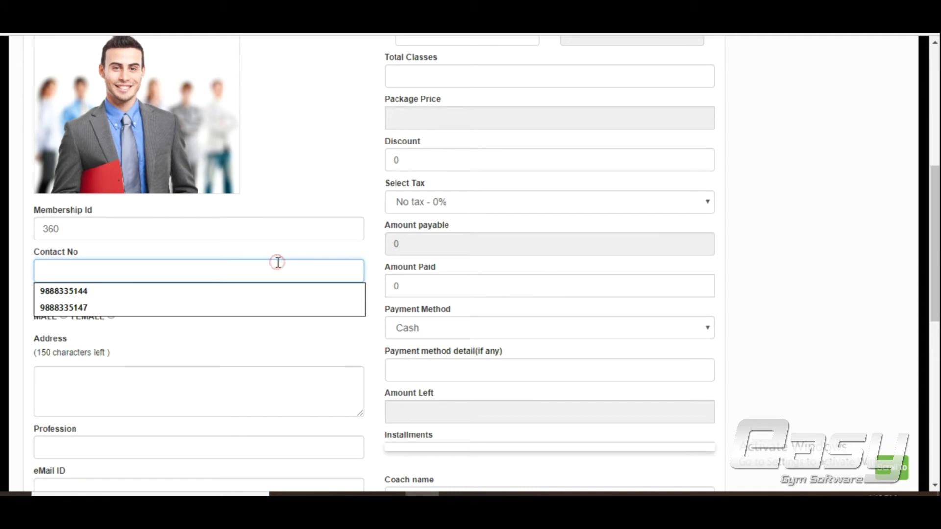
{"action": "type", "text": "88335156"}
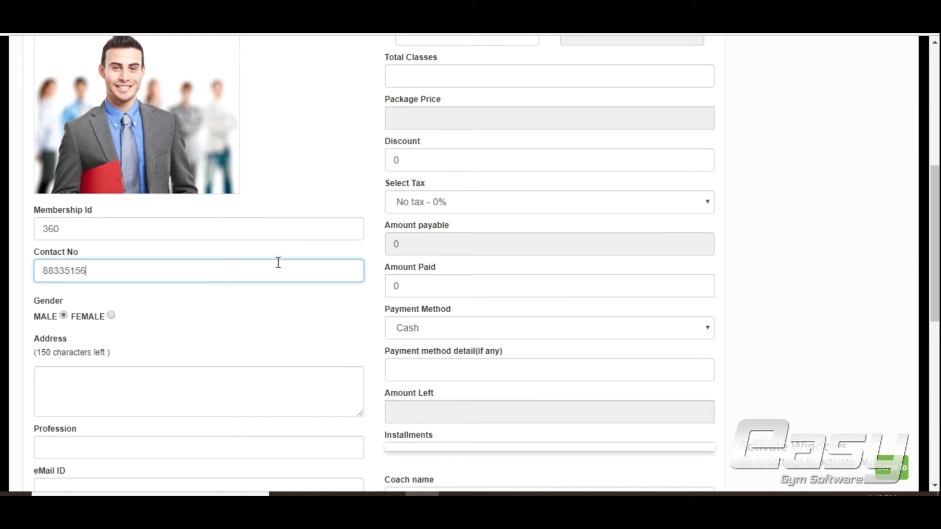
{"action": "left_click", "coordinate": [167, 288]}
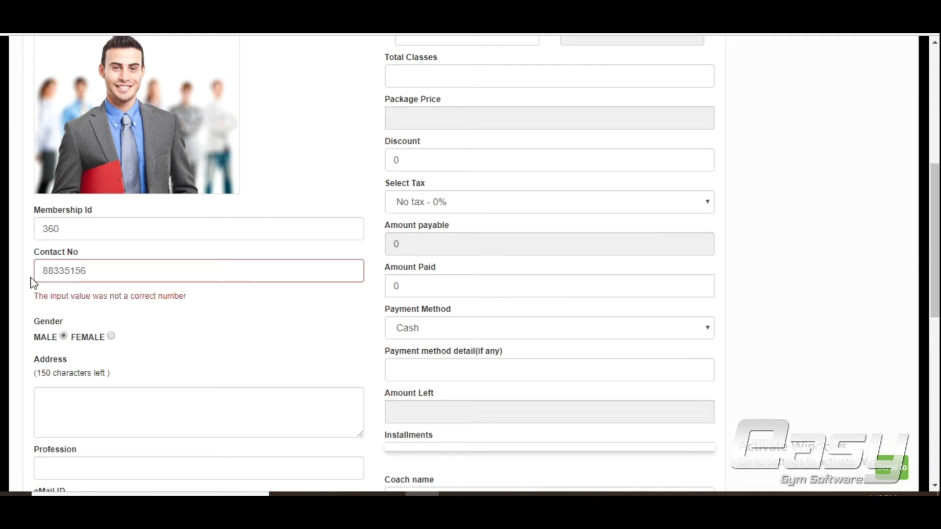
{"action": "left_click", "coordinate": [45, 272]}
{"action": "type", "text": "9"}
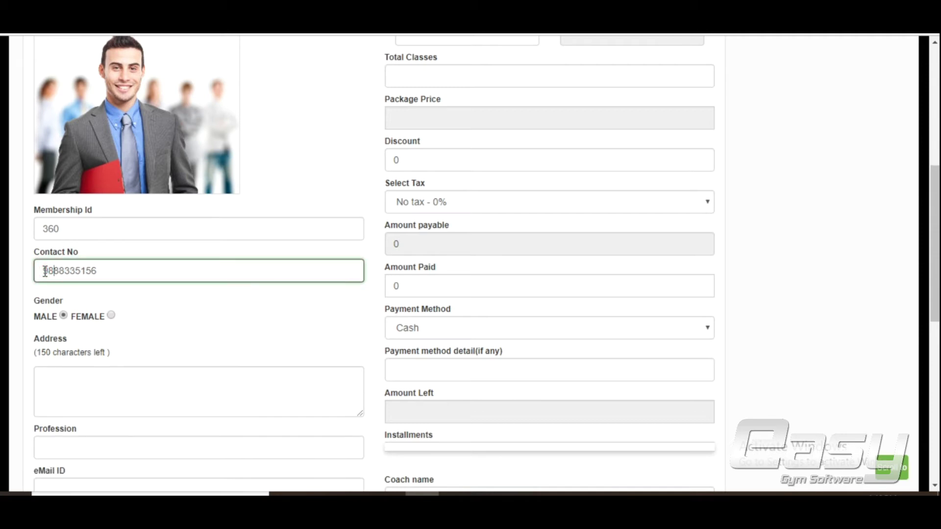
{"action": "type", "text": "8"}
{"action": "left_click_drag", "start_coordinate": [85, 272], "coordinate": [81, 272]}
{"action": "type", "text": "4"}
{"action": "left_click", "coordinate": [181, 313]}
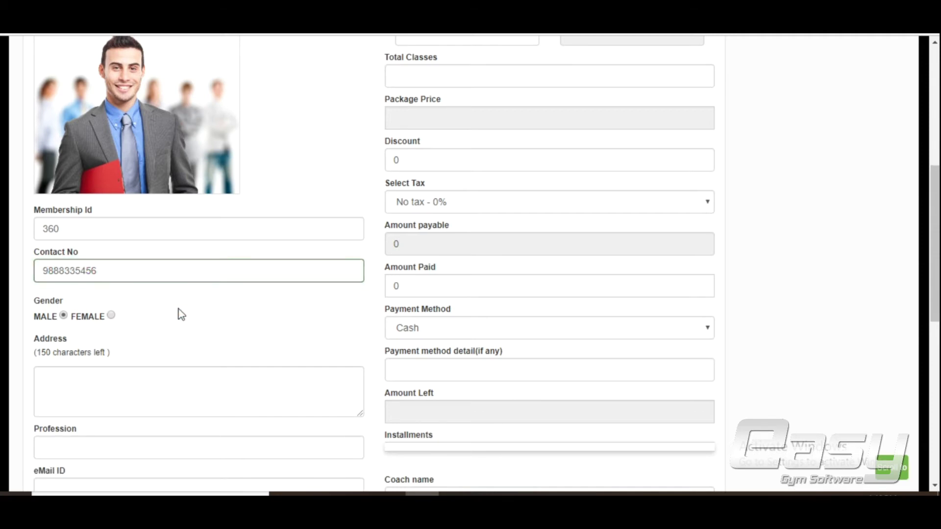
Leave the address blank, set profession to Business man and pick the client's e-mail suggestion.
{"action": "scroll", "coordinate": [233, 187], "scroll_direction": "down", "scroll_amount": 3}
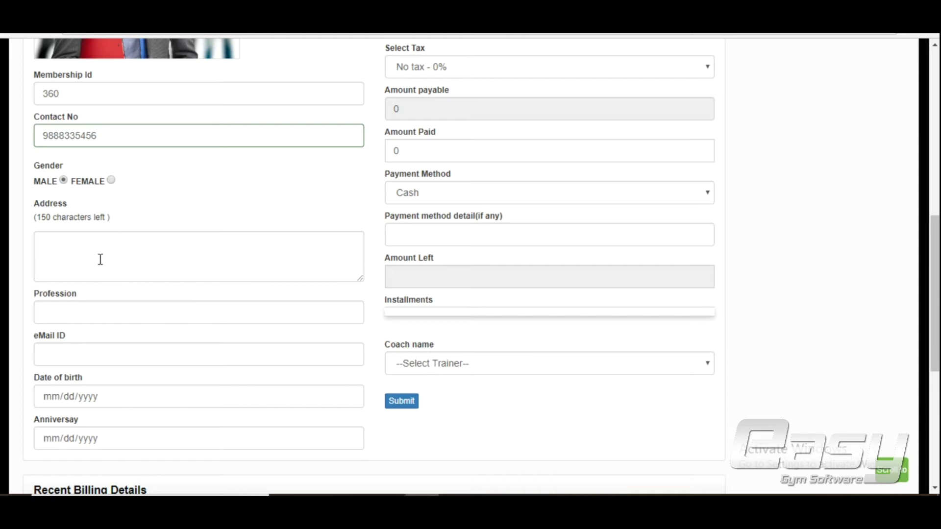
{"action": "left_click", "coordinate": [96, 168]}
{"action": "left_click", "coordinate": [101, 243]}
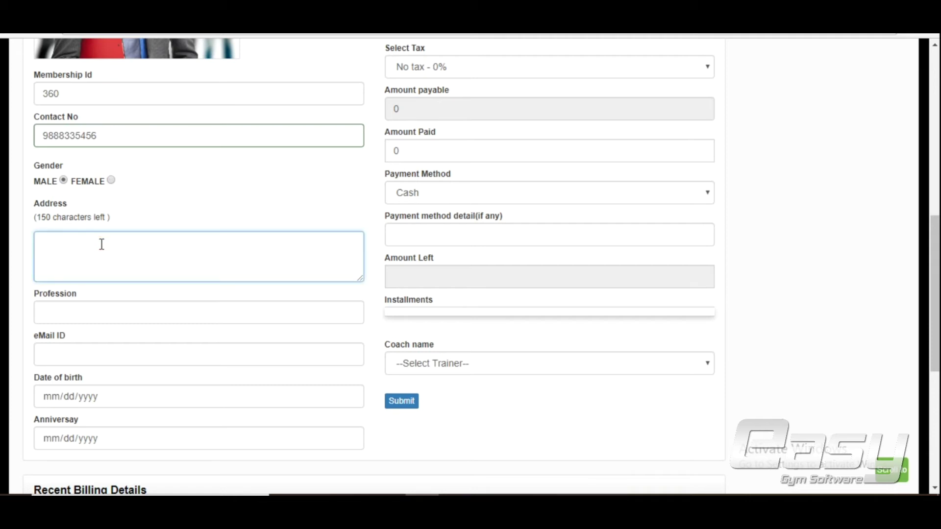
{"action": "left_click", "coordinate": [146, 188]}
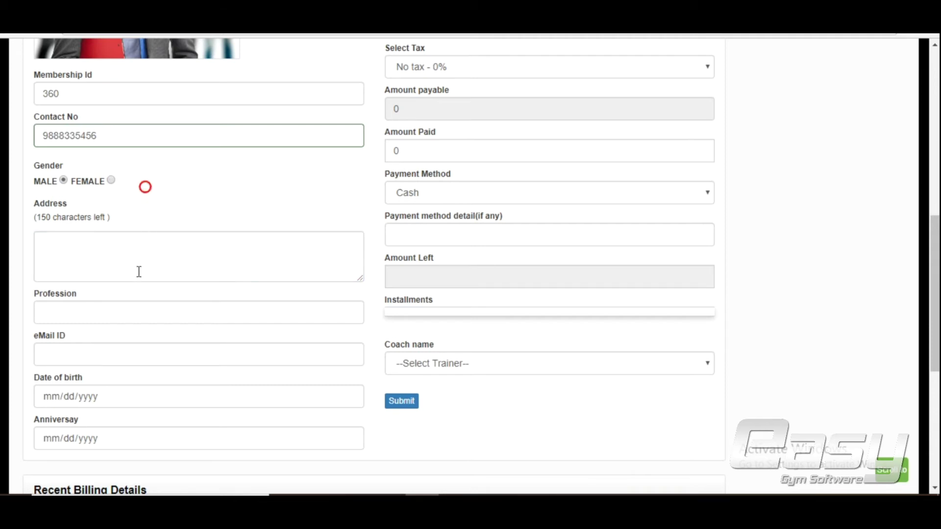
{"action": "left_click", "coordinate": [121, 313]}
{"action": "left_click", "coordinate": [120, 346]}
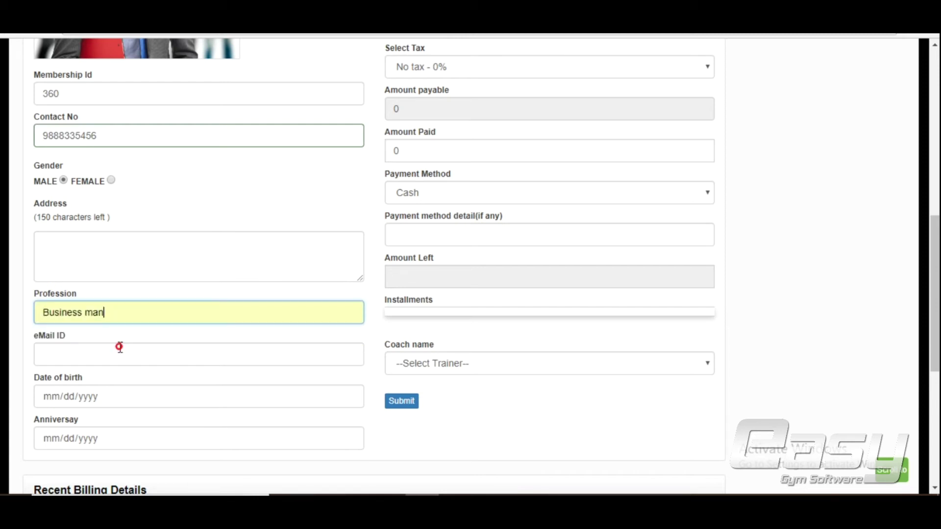
{"action": "left_click", "coordinate": [25, 335]}
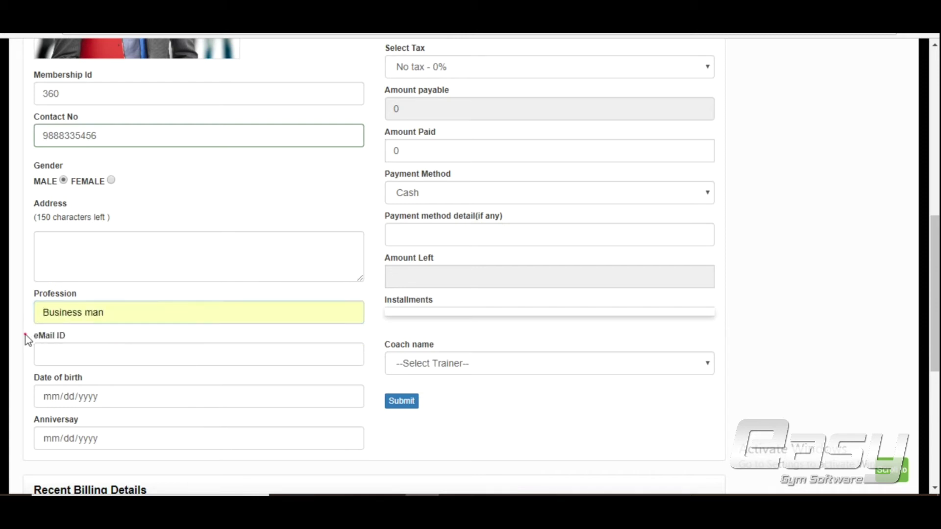
{"action": "left_click", "coordinate": [57, 349]}
{"action": "left_click", "coordinate": [59, 376]}
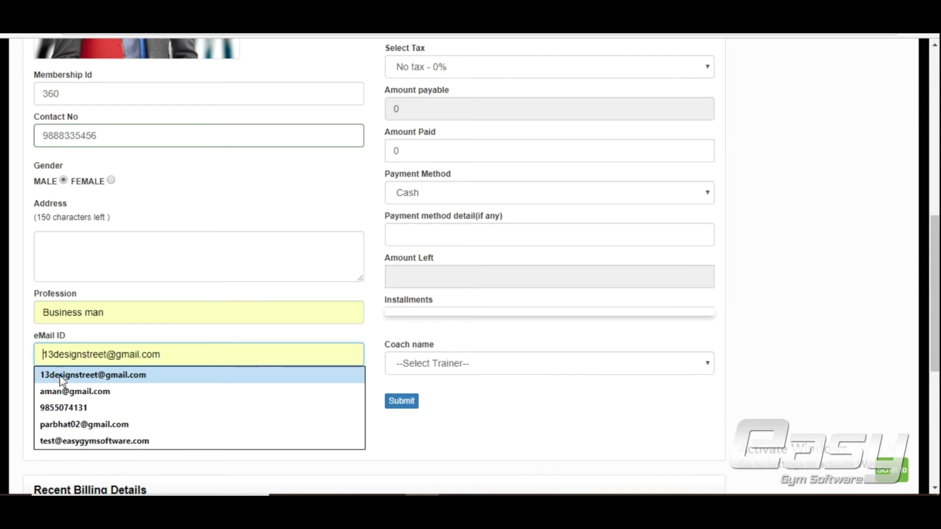
{"action": "left_click", "coordinate": [62, 376]}
{"action": "left_click", "coordinate": [22, 382]}
Set the anniversary to 07/02/2018 and date of birth to 07/03/2018.
{"action": "scroll", "coordinate": [21, 380], "scroll_direction": "down", "scroll_amount": 3}
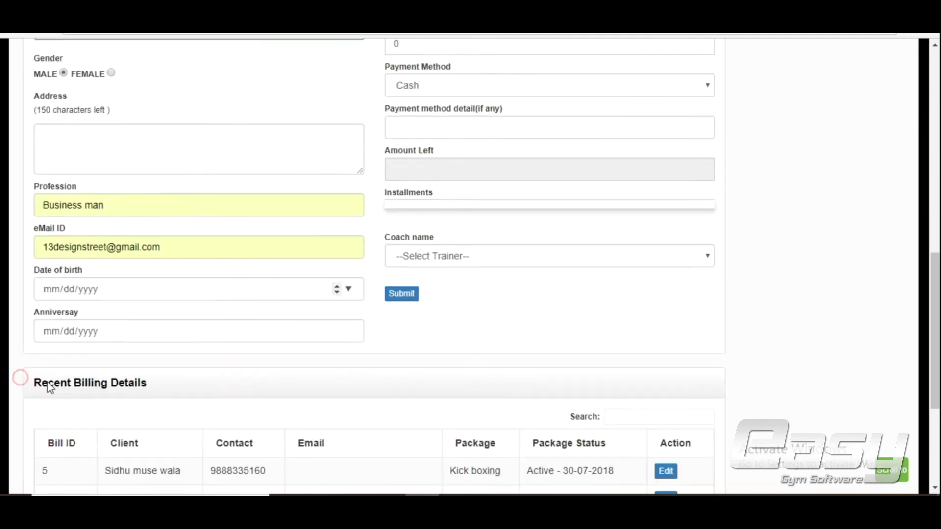
{"action": "left_click", "coordinate": [348, 301]}
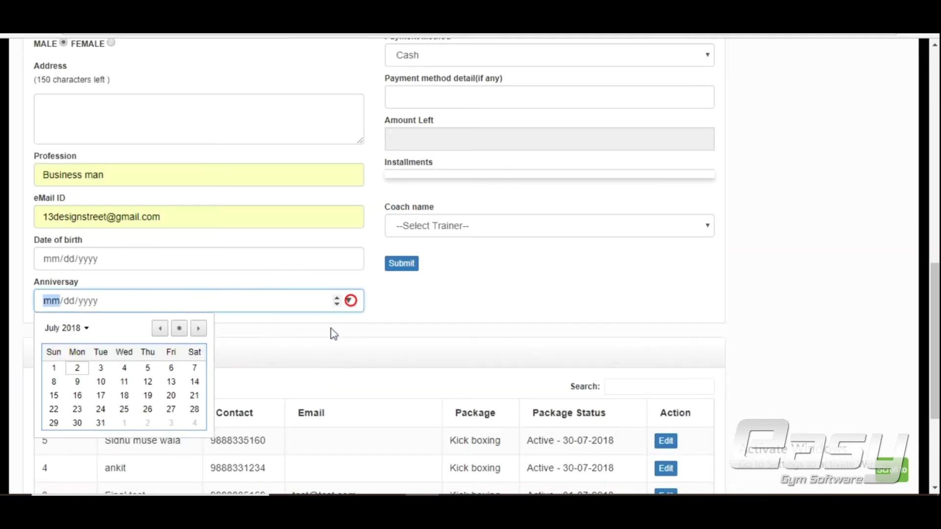
{"action": "left_click", "coordinate": [83, 371]}
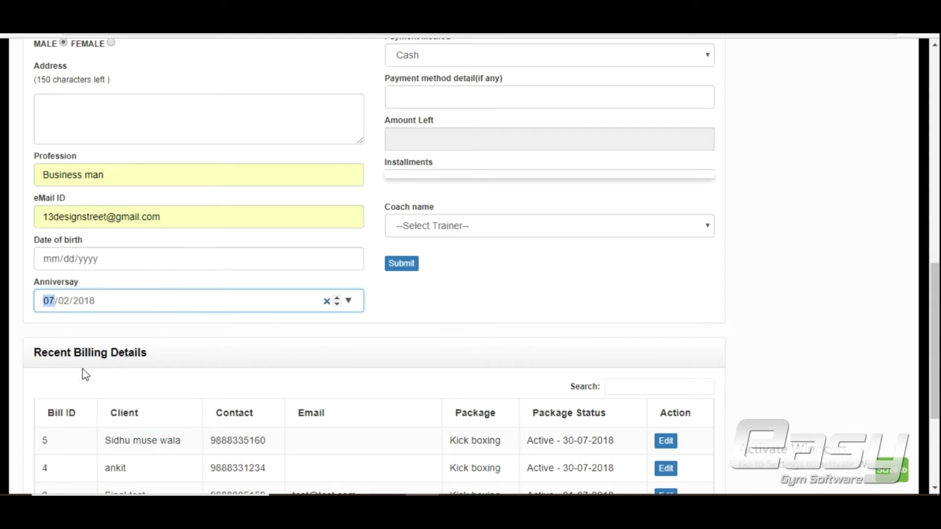
{"action": "left_click", "coordinate": [350, 259]}
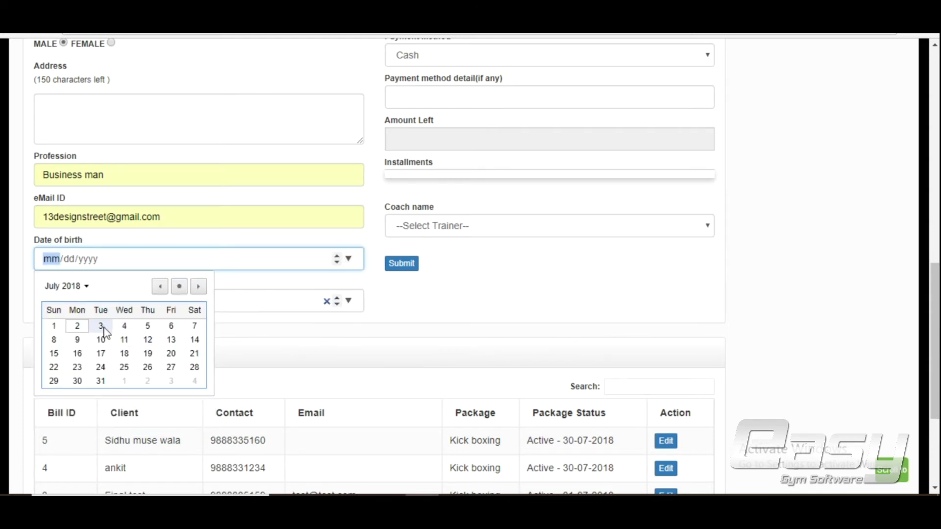
{"action": "left_click", "coordinate": [101, 327]}
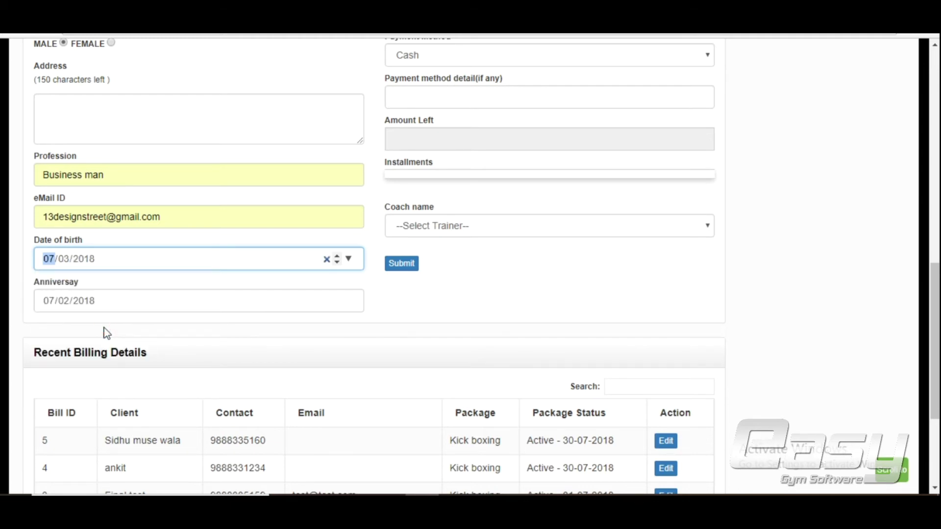
{"action": "scroll", "coordinate": [107, 333], "scroll_direction": "up", "scroll_amount": 3}
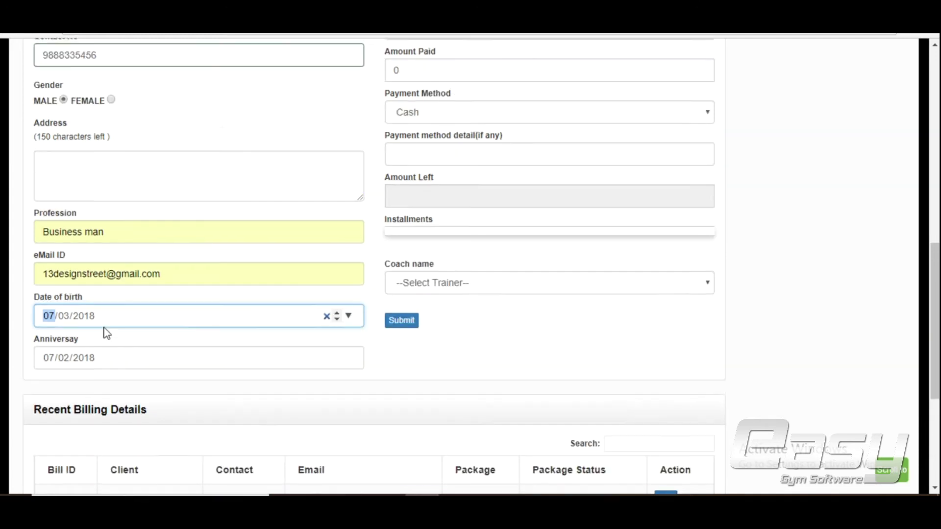
{"action": "scroll", "coordinate": [106, 331], "scroll_direction": "up", "scroll_amount": 2}
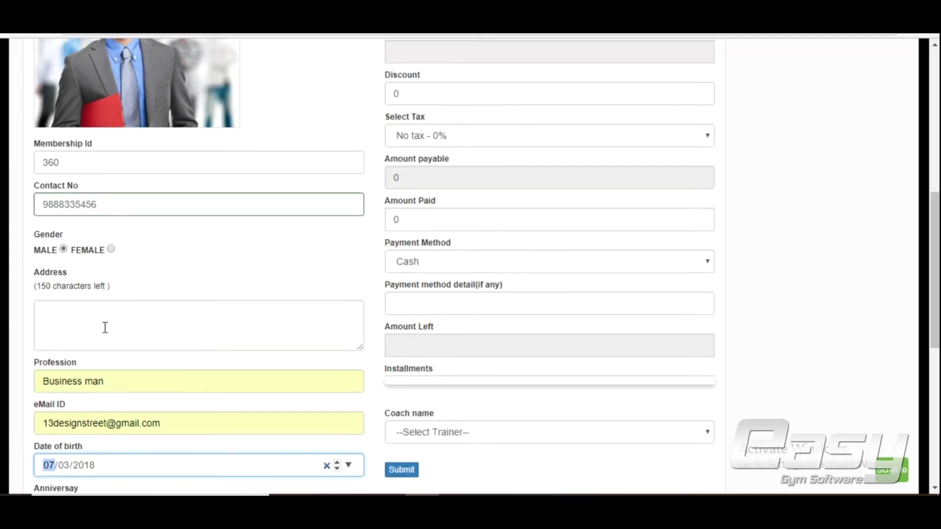
{"action": "scroll", "coordinate": [104, 327], "scroll_direction": "up", "scroll_amount": 7}
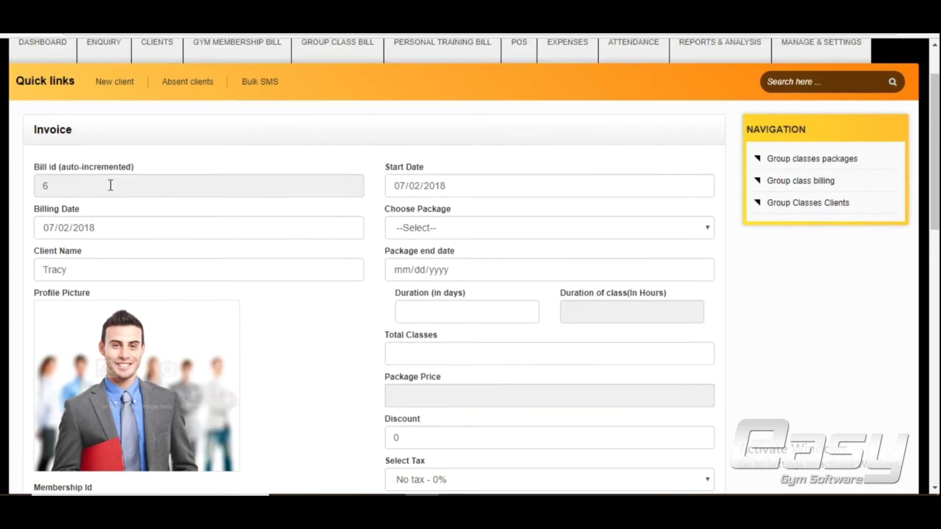
Keep billing date 07/02/2018 and set the invoice start date to 07/09/2018.
{"action": "left_click", "coordinate": [347, 226]}
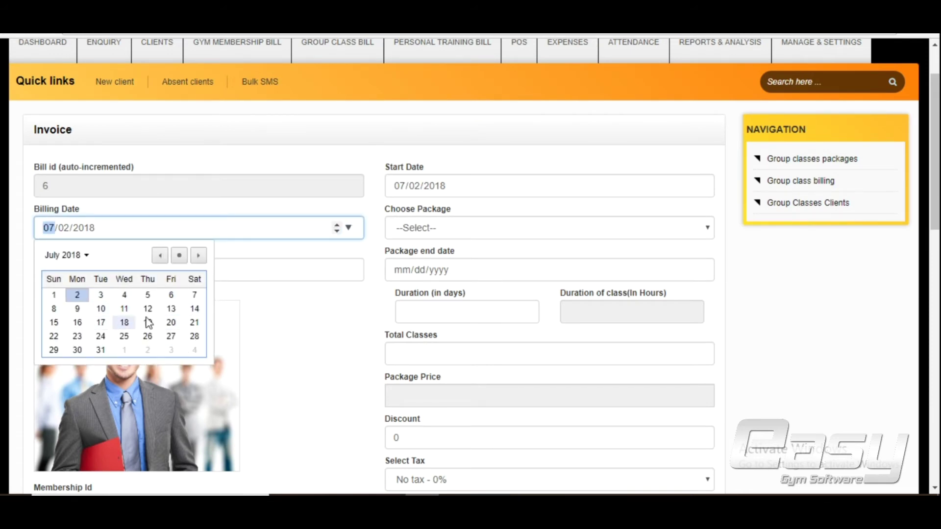
{"action": "left_click", "coordinate": [272, 311]}
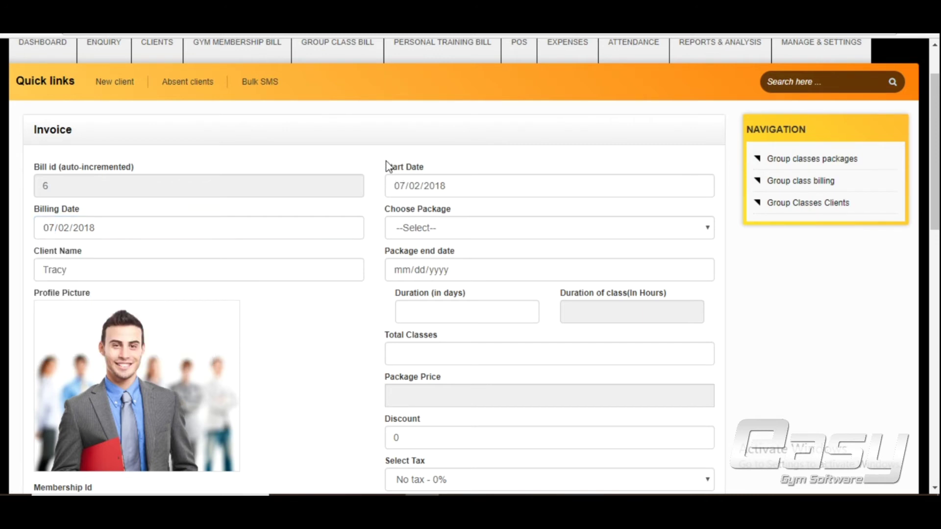
{"action": "left_click_drag", "start_coordinate": [385, 165], "coordinate": [435, 172]}
{"action": "left_click", "coordinate": [450, 167]}
{"action": "double_click", "coordinate": [450, 166]}
{"action": "left_click", "coordinate": [702, 184]}
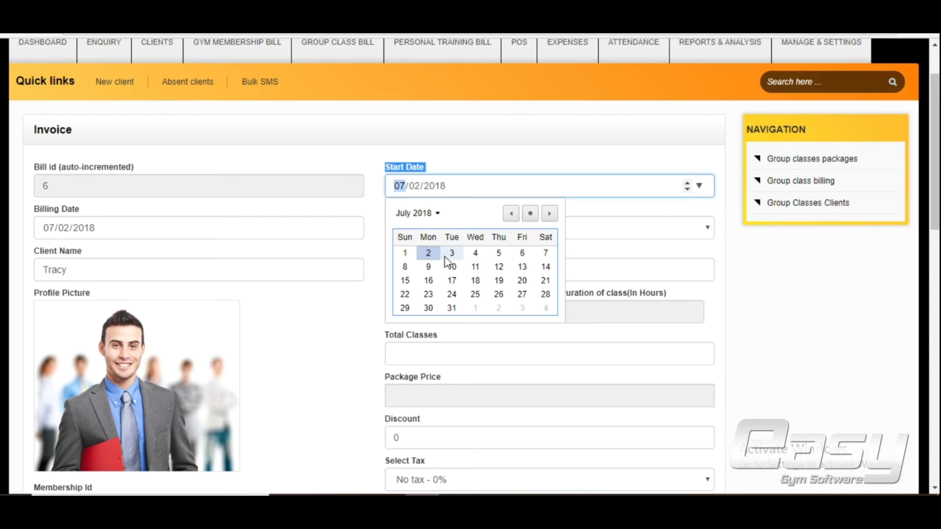
{"action": "left_click", "coordinate": [429, 267]}
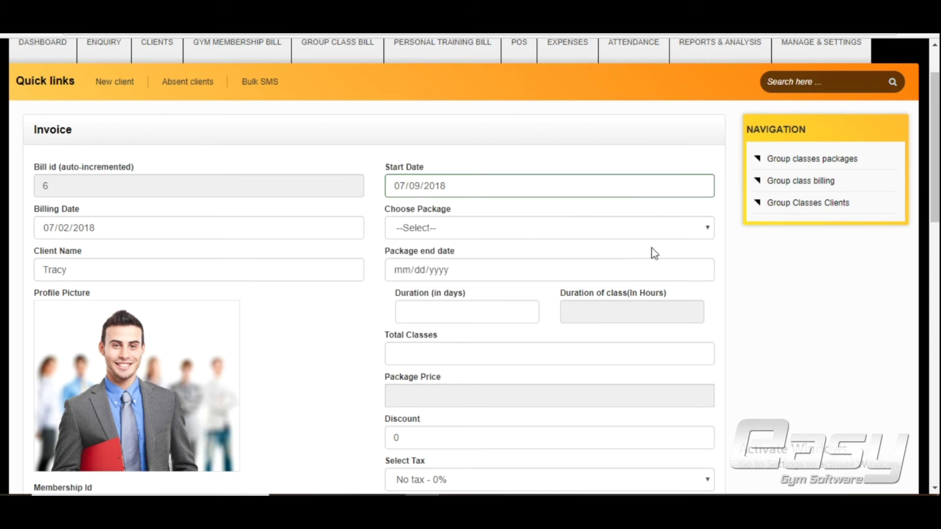
{"action": "left_click", "coordinate": [528, 226]}
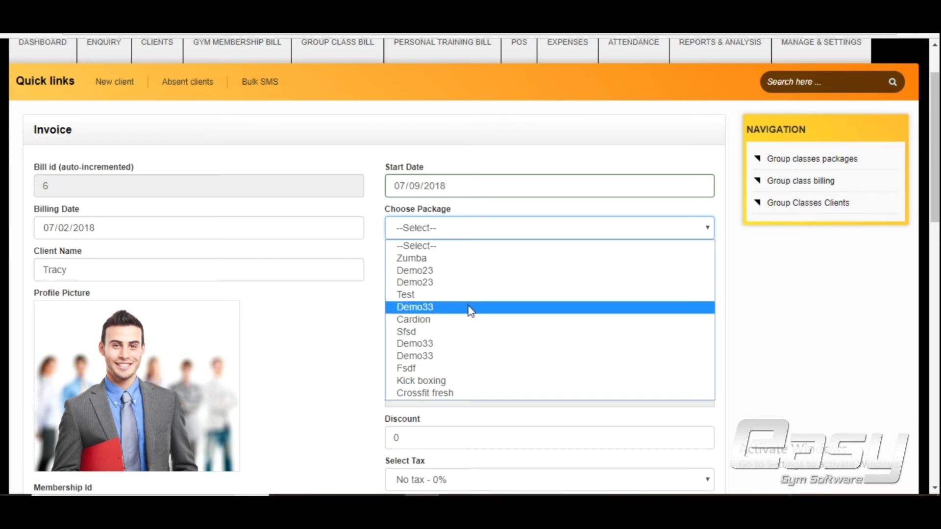
Choose the Crossfit fresh package and change its total classes from 22 to 25.
{"action": "mouse_move", "coordinate": [821, 43]}
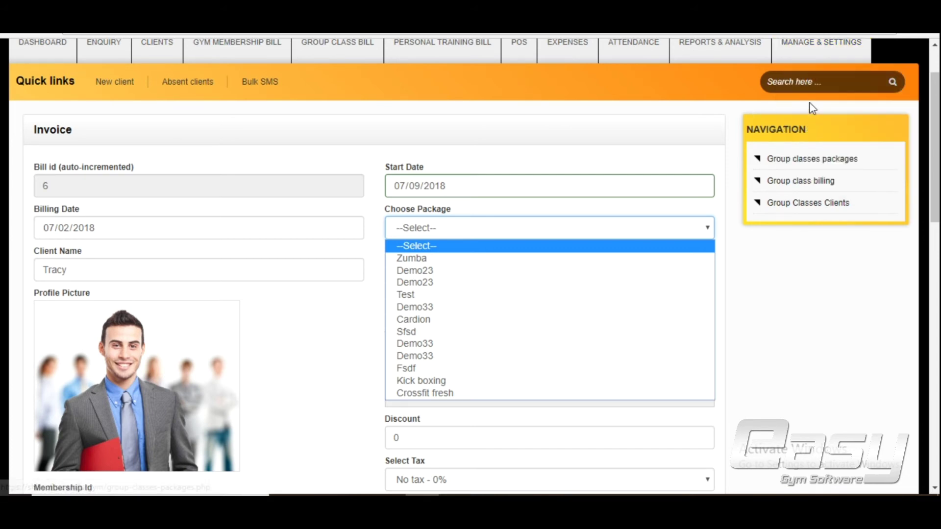
{"action": "left_click", "coordinate": [484, 393]}
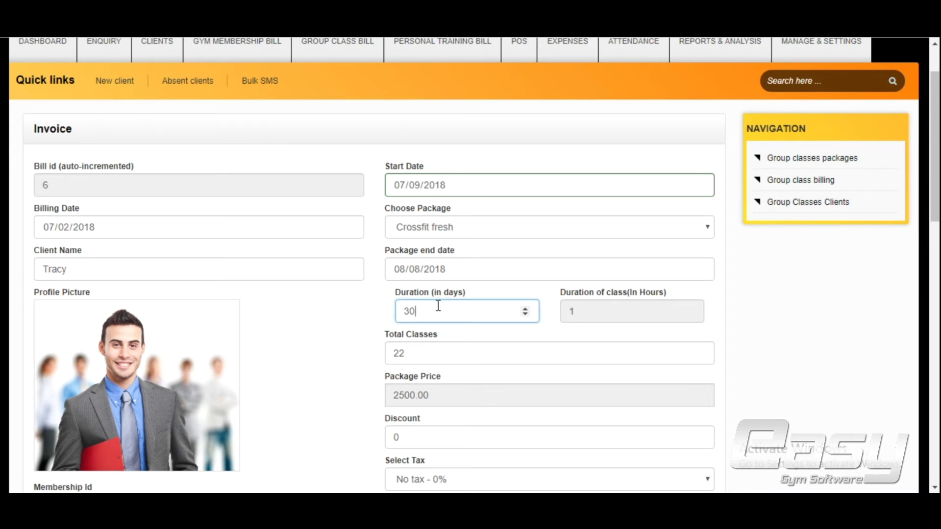
{"action": "left_click", "coordinate": [592, 304]}
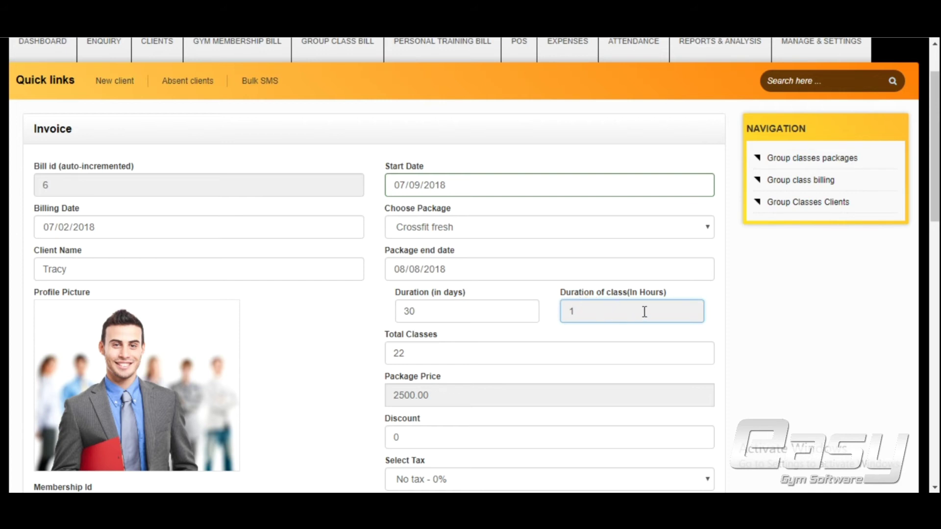
{"action": "left_click", "coordinate": [442, 396]}
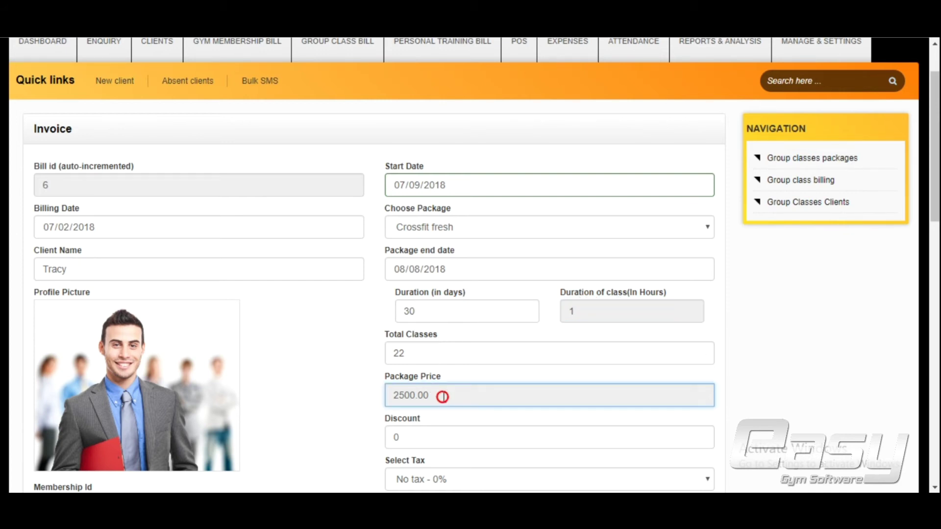
{"action": "mouse_move", "coordinate": [821, 49]}
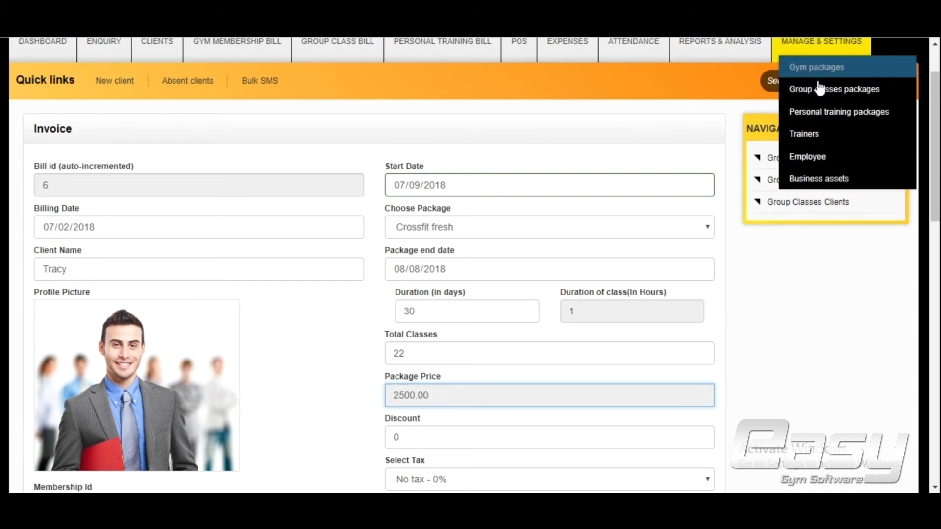
{"action": "left_click", "coordinate": [434, 356]}
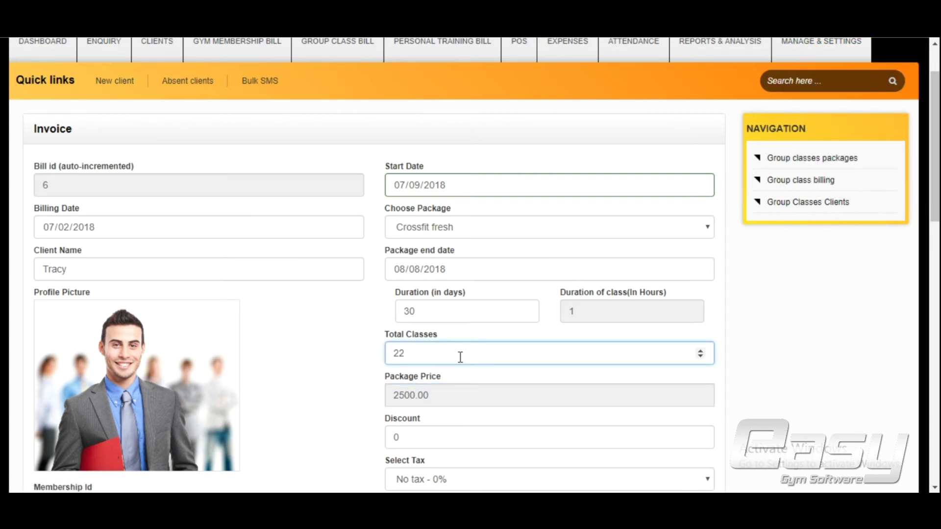
{"action": "left_click_drag", "start_coordinate": [453, 354], "coordinate": [385, 352]}
{"action": "left_click", "coordinate": [378, 354]}
{"action": "scroll", "coordinate": [378, 353], "scroll_direction": "down", "scroll_amount": 2}
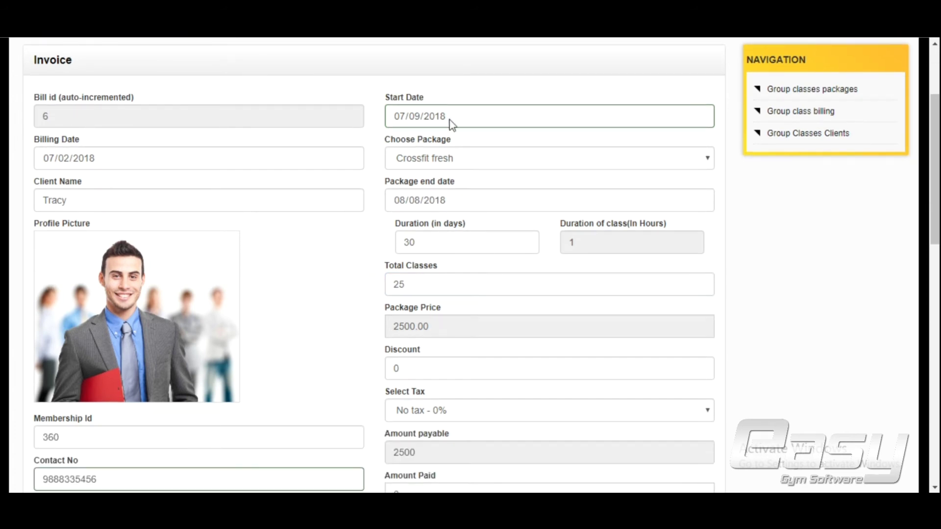
Apply a 200 discount and inclusive Goods and service tax - 18%, leaving 2300 payable.
{"action": "left_click", "coordinate": [474, 118]}
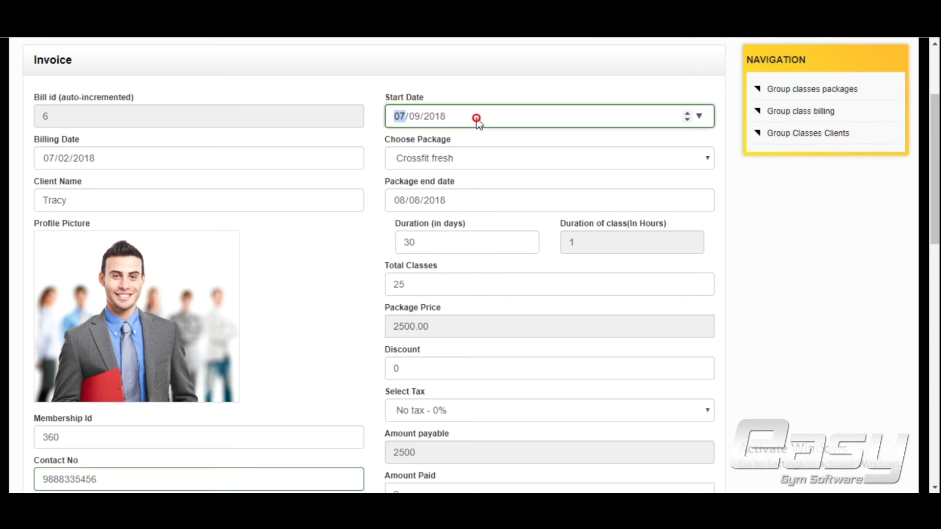
{"action": "left_click", "coordinate": [472, 240]}
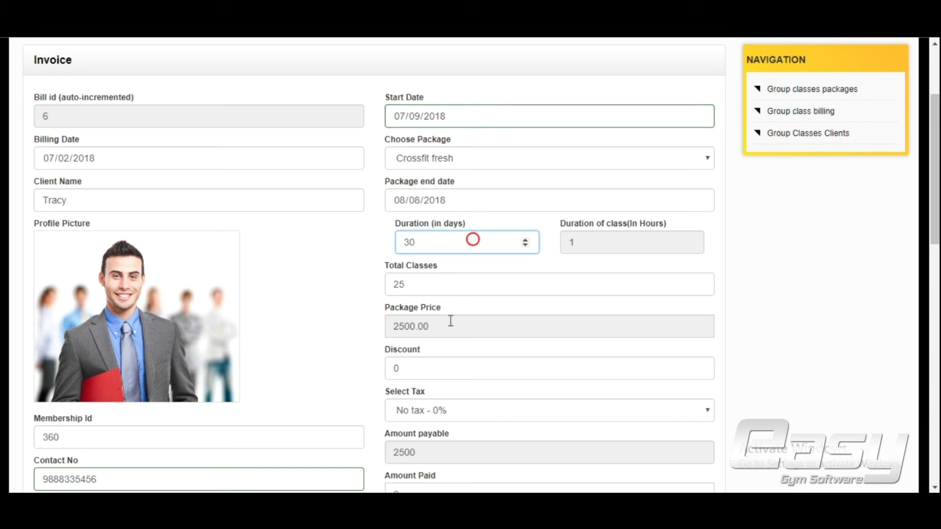
{"action": "left_click", "coordinate": [479, 199]}
{"action": "left_click", "coordinate": [418, 367]}
{"action": "key", "text": "BackSpace"}
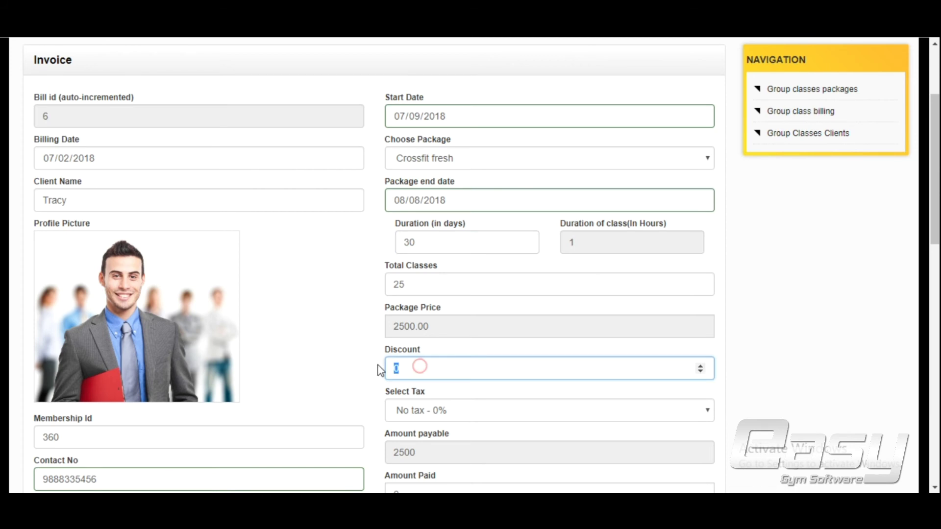
{"action": "type", "text": "200"}
{"action": "scroll", "coordinate": [381, 371], "scroll_direction": "down", "scroll_amount": 4}
{"action": "left_click", "coordinate": [445, 208]}
{"action": "key", "text": "Down"}
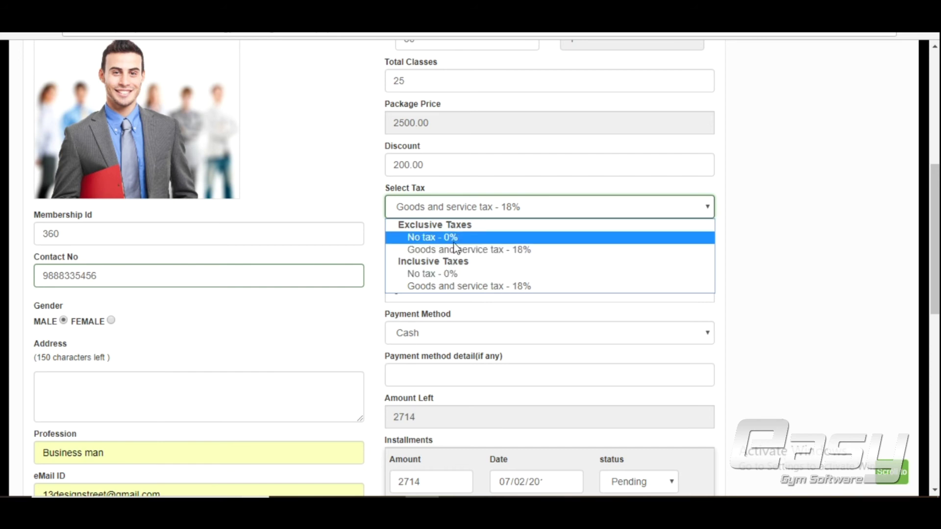
{"action": "left_click", "coordinate": [451, 286]}
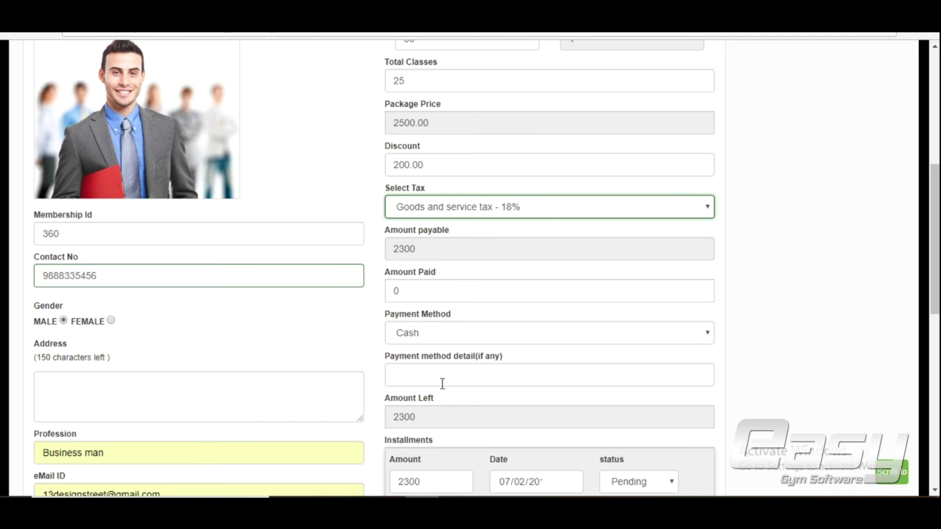
Record 2000.00 paid by Credit / Debit card with the card's payment detail, leaving 300 due.
{"action": "left_click", "coordinate": [439, 257]}
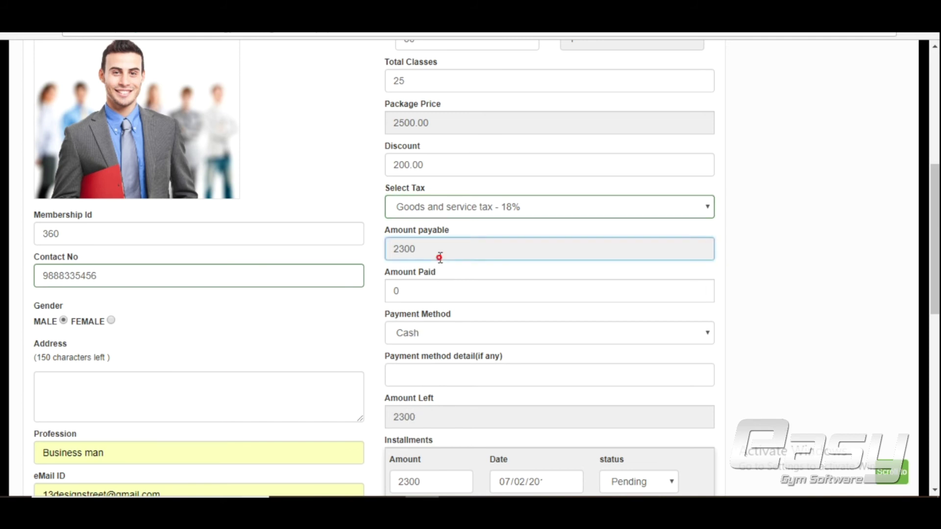
{"action": "left_click", "coordinate": [419, 290]}
{"action": "type", "text": "2000.00"}
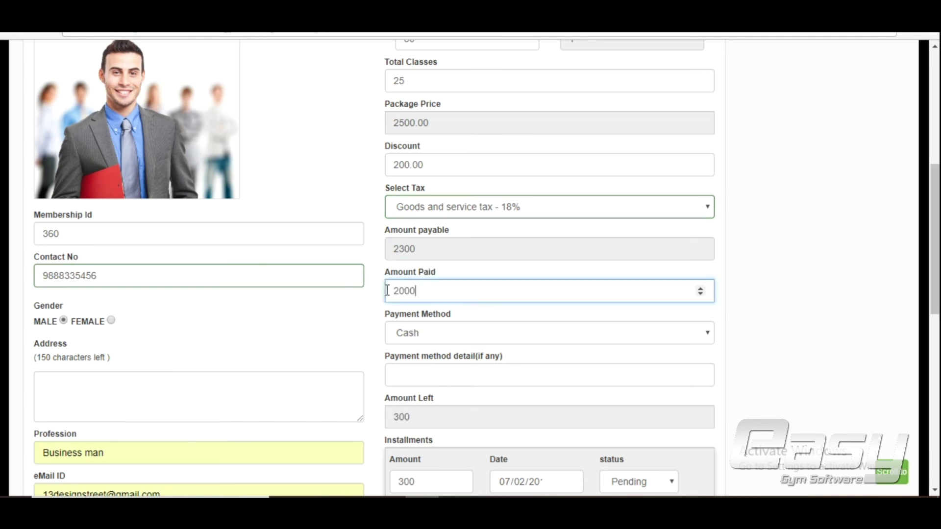
{"action": "left_click", "coordinate": [363, 315]}
{"action": "left_click", "coordinate": [408, 338]}
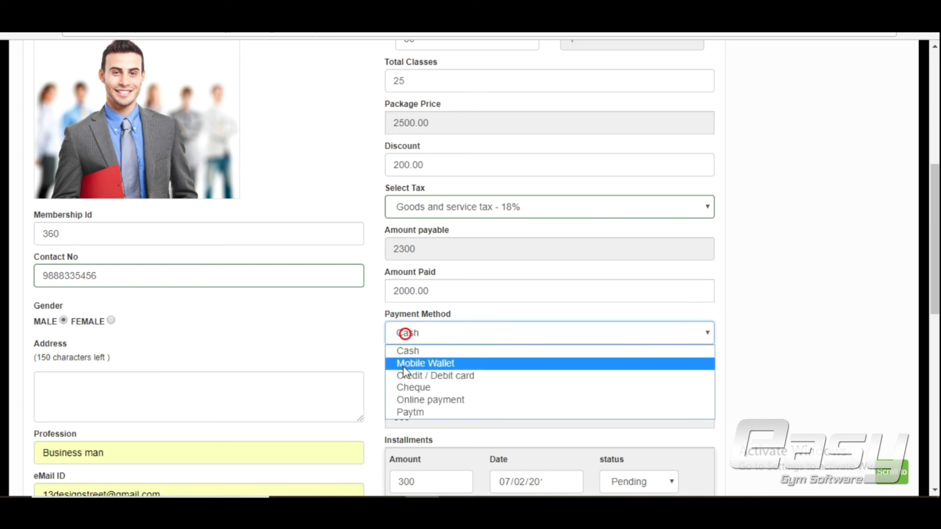
{"action": "left_click", "coordinate": [406, 374]}
{"action": "left_click", "coordinate": [407, 376]}
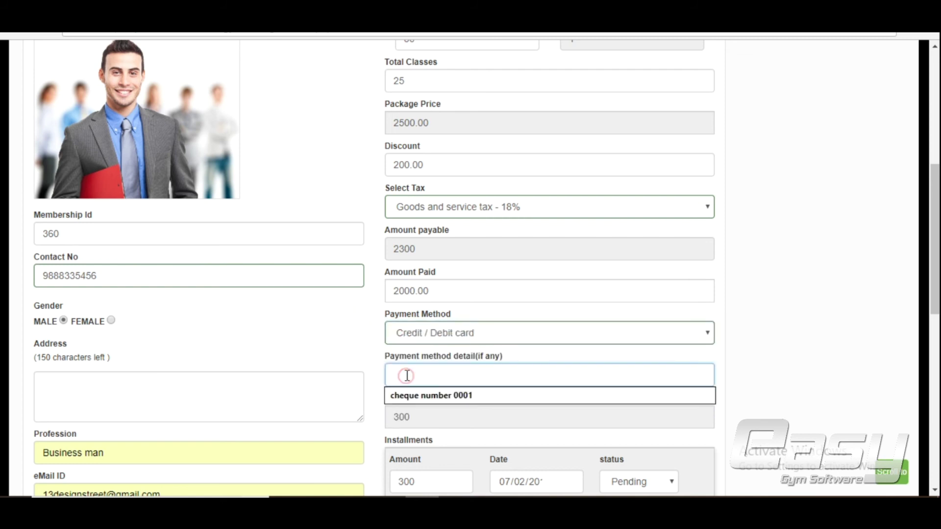
{"action": "type", "text": "06"}
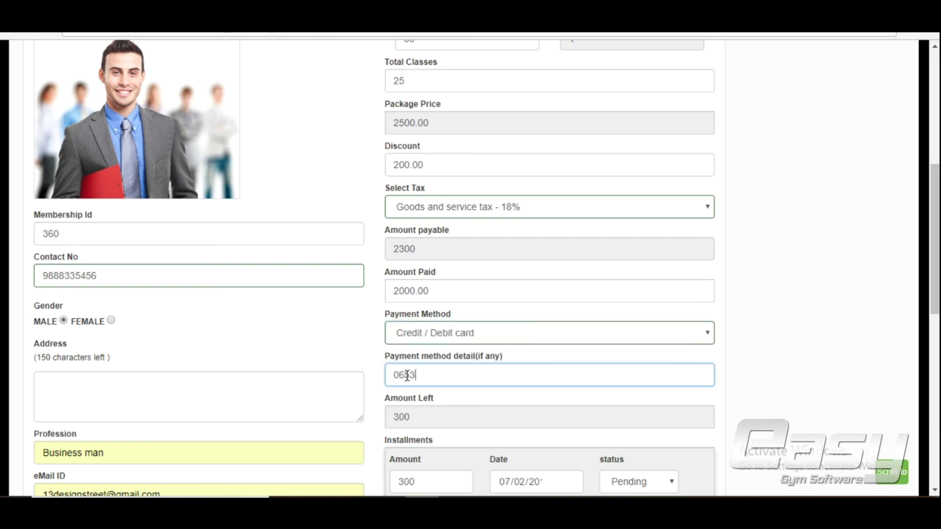
{"action": "type", "text": "53"}
{"action": "left_click", "coordinate": [352, 361]}
{"action": "scroll", "coordinate": [351, 357], "scroll_direction": "down", "scroll_amount": 2}
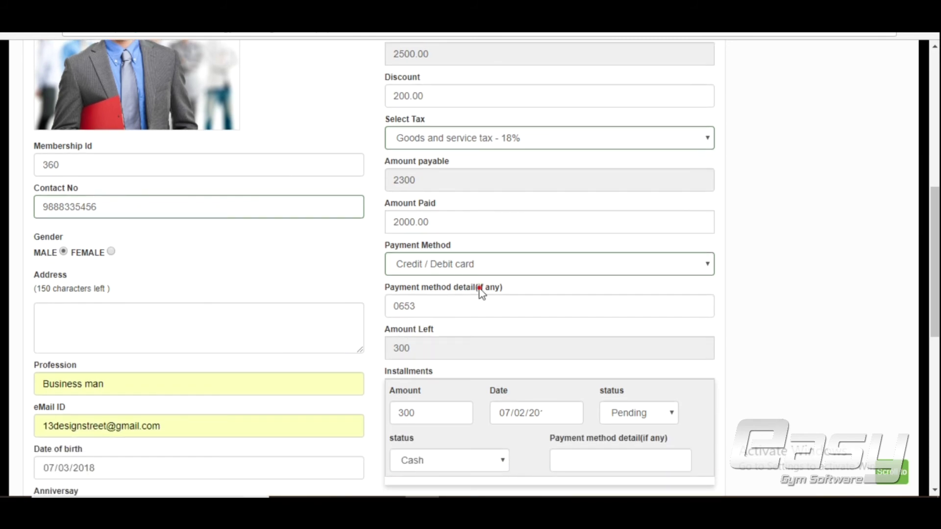
{"action": "scroll", "coordinate": [426, 335], "scroll_direction": "down", "scroll_amount": 2}
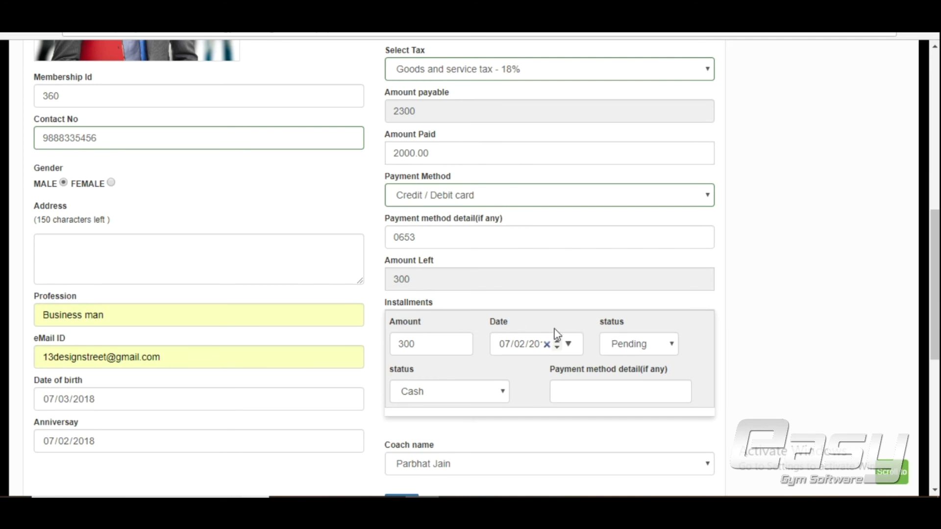
{"action": "scroll", "coordinate": [525, 331], "scroll_direction": "down", "scroll_amount": 1}
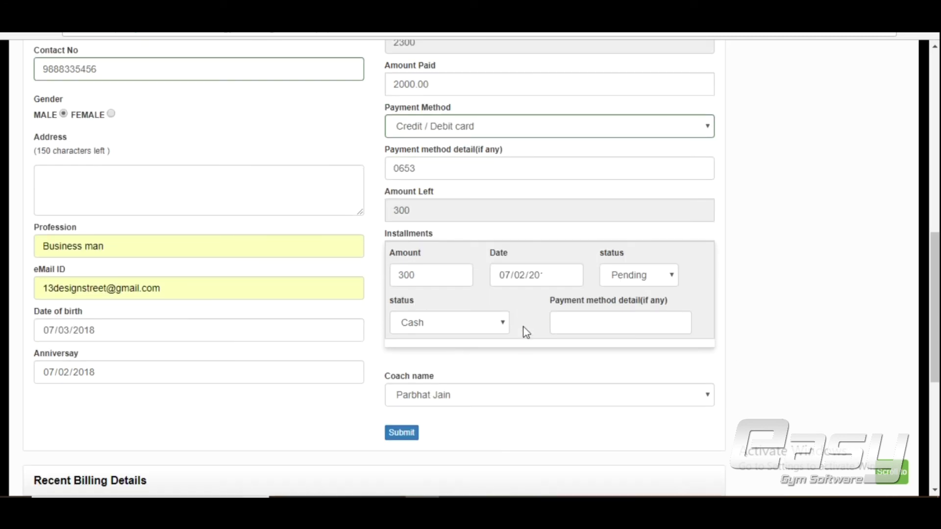
{"action": "scroll", "coordinate": [505, 300], "scroll_direction": "up", "scroll_amount": 10}
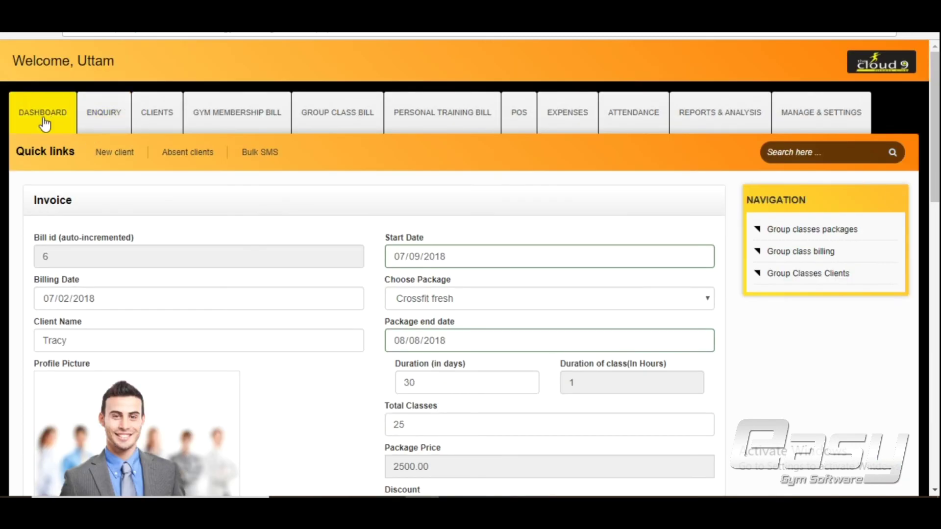
{"action": "scroll", "coordinate": [510, 351], "scroll_direction": "down", "scroll_amount": 8}
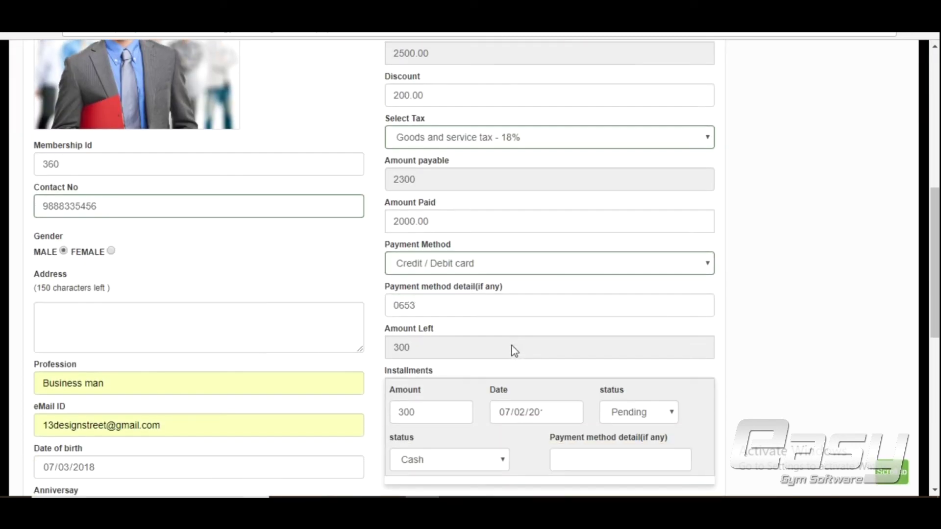
{"action": "left_click", "coordinate": [623, 278]}
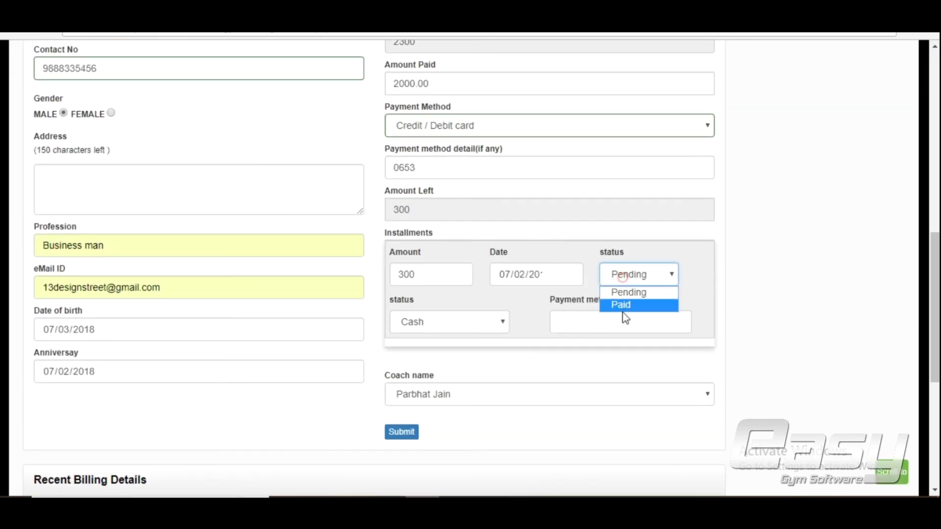
{"action": "left_click", "coordinate": [603, 235]}
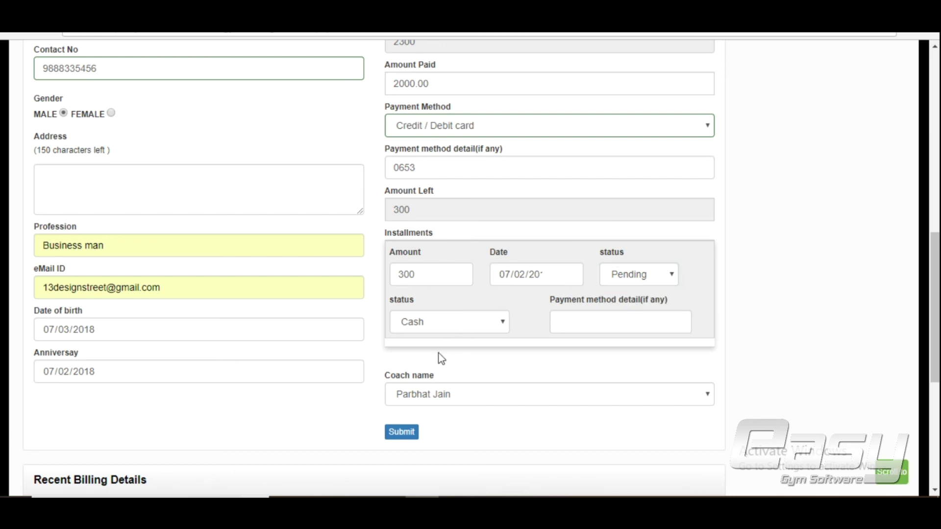
{"action": "scroll", "coordinate": [442, 357], "scroll_direction": "up", "scroll_amount": 10}
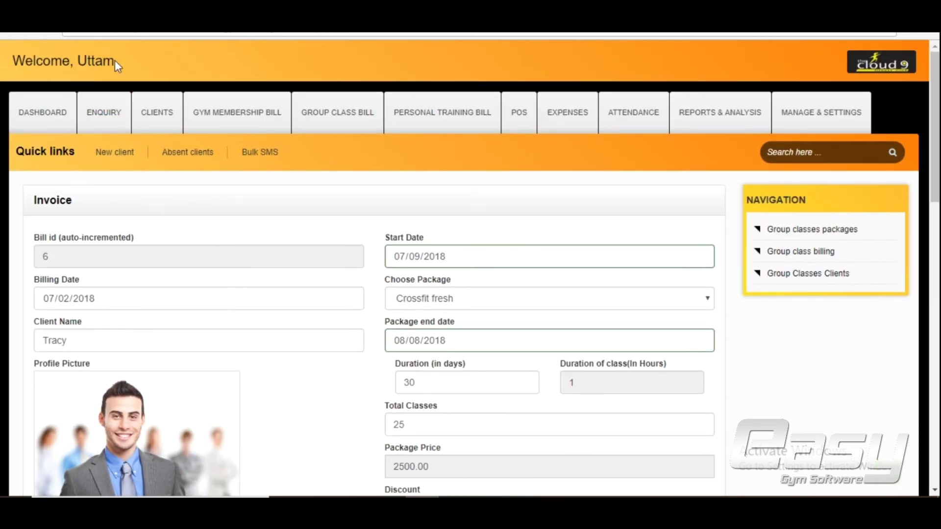
{"action": "scroll", "coordinate": [478, 235], "scroll_direction": "down", "scroll_amount": 5}
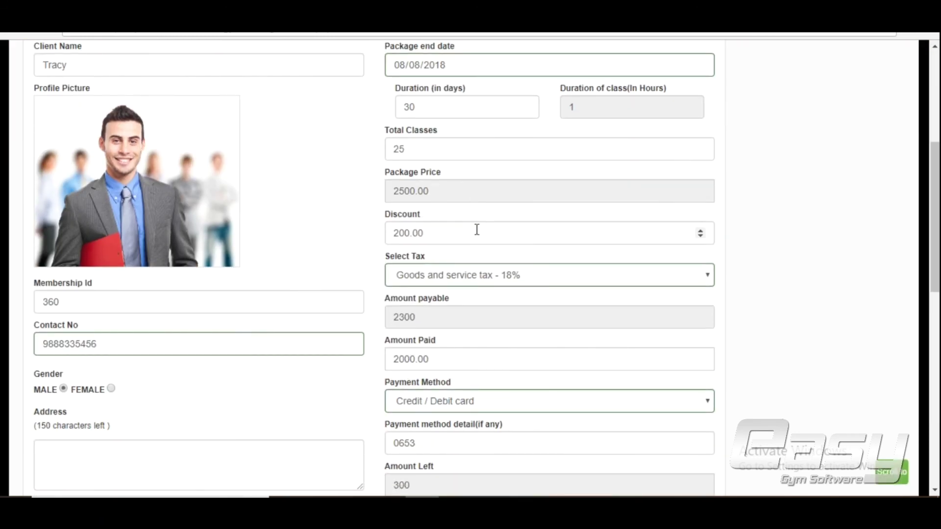
{"action": "scroll", "coordinate": [476, 230], "scroll_direction": "down", "scroll_amount": 8}
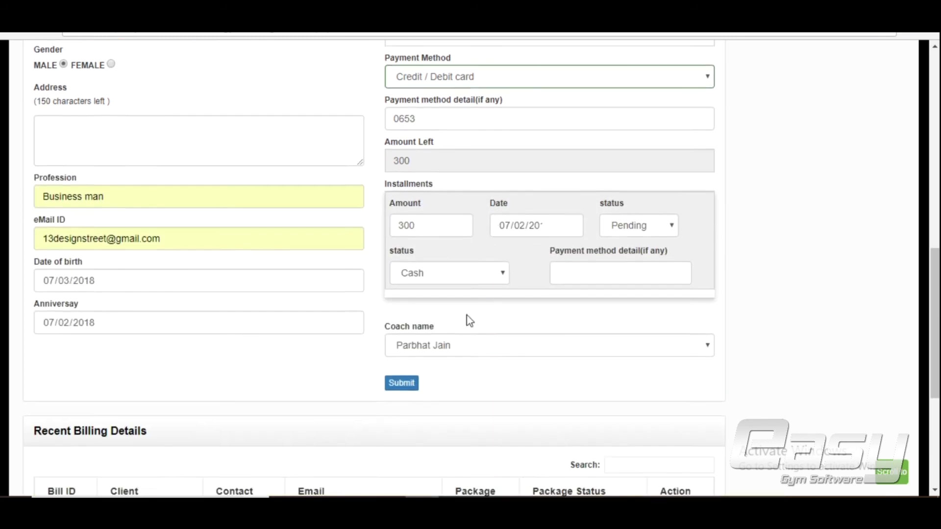
{"action": "left_click", "coordinate": [397, 299]}
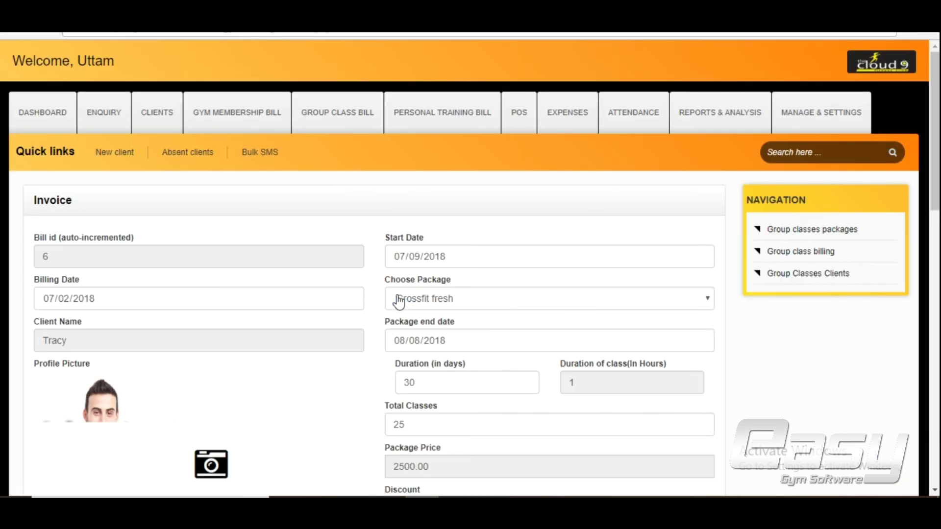
Scroll the completed invoice form down to its bottom.
{"action": "scroll", "coordinate": [398, 302], "scroll_direction": "down", "scroll_amount": 3}
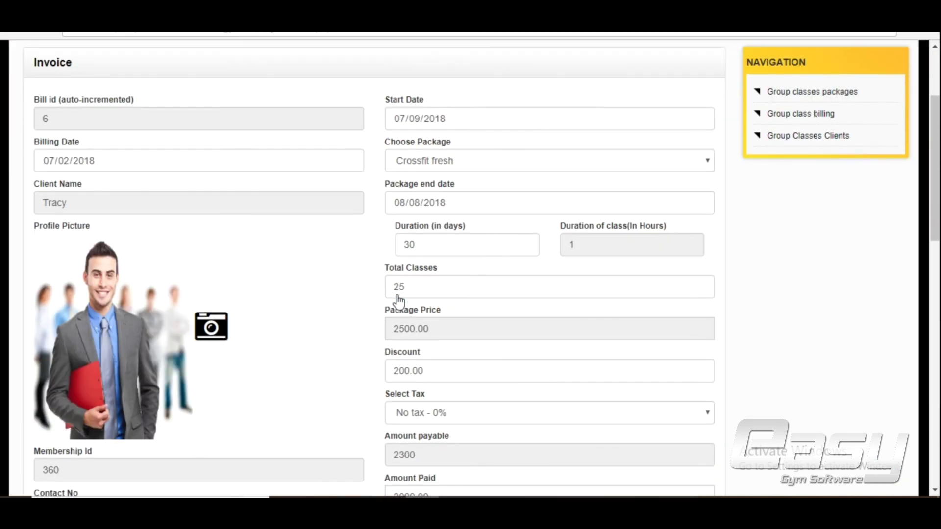
{"action": "scroll", "coordinate": [398, 302], "scroll_direction": "up", "scroll_amount": 3}
{"action": "scroll", "coordinate": [399, 301], "scroll_direction": "down", "scroll_amount": 9}
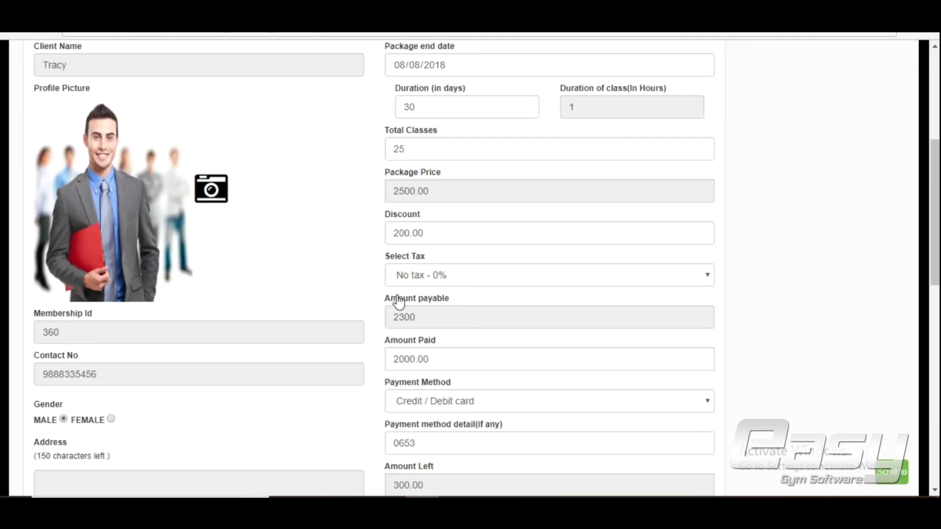